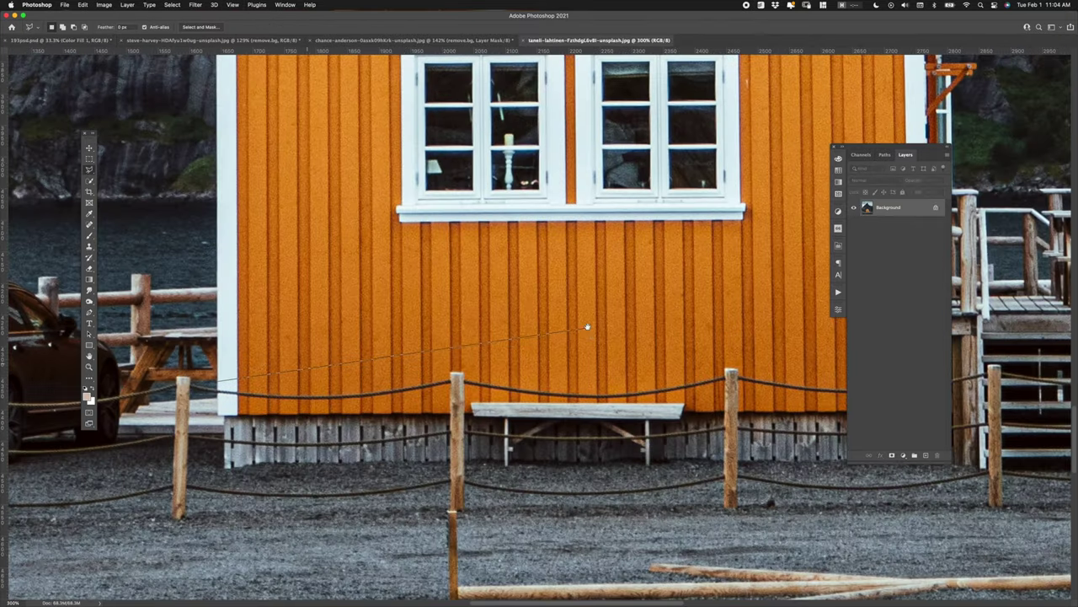
# Pan the view right and up to inspect the house photo.
pyautogui.hscroll(5, 587, 327)
pyautogui.scroll(5, 603, 395)
pyautogui.scroll(5, 605, 402)
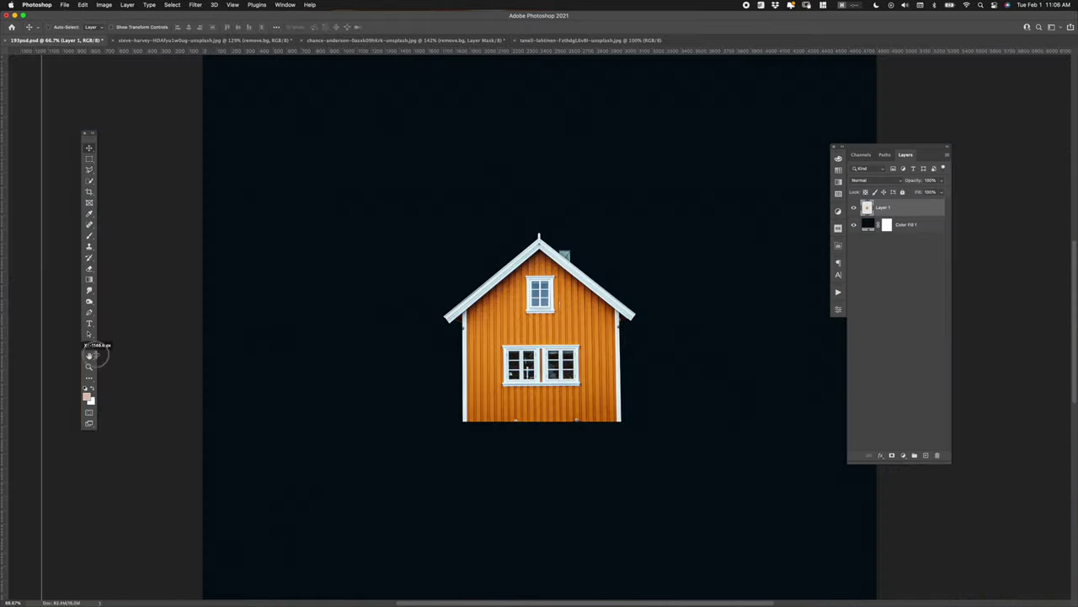
# Add guides at the house's left wall, centre and right wall, then straighten the walls with Free Transform.
pyautogui.moveTo(3, 362); pyautogui.dragTo(462, 373)
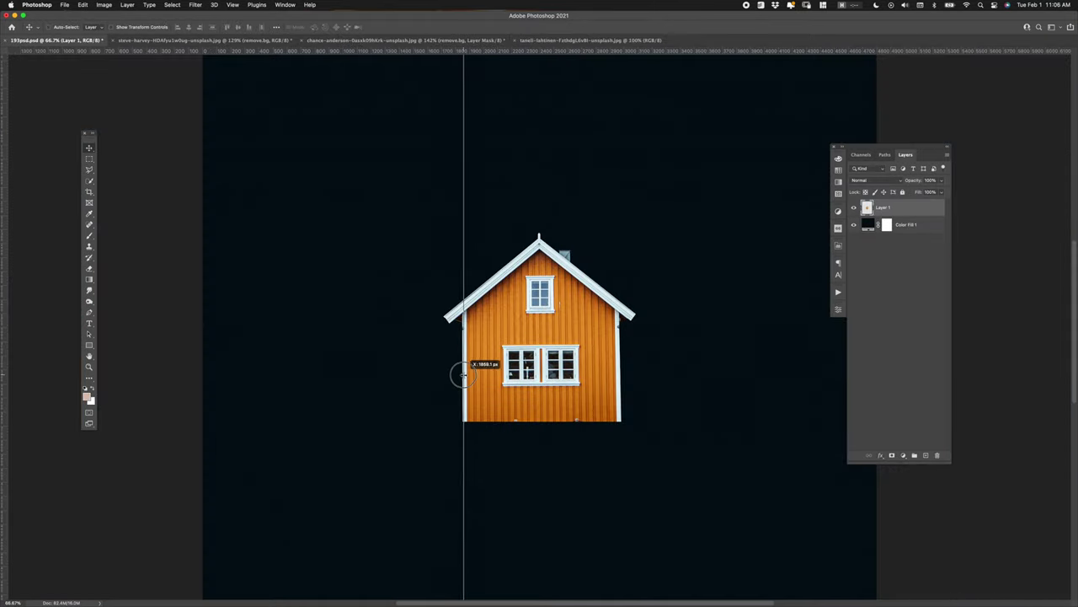
pyautogui.moveTo(4, 383)
pyautogui.mouseDown()
pyautogui.moveTo(539, 387)
pyautogui.moveTo(633, 402)
pyautogui.moveTo(618, 405)
pyautogui.mouseUp()
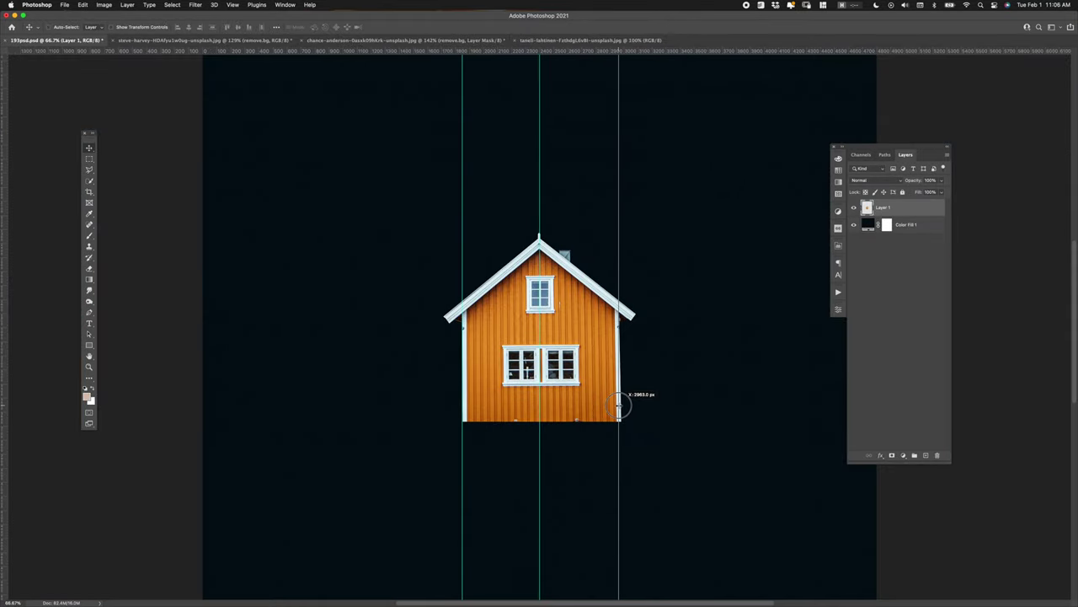
pyautogui.hotkey('ctrl', 't')
pyautogui.hotkey('ctrl', '+')
pyautogui.hotkey('ctrl', '+')
pyautogui.scroll(-5, 752, 365)
pyautogui.scroll(-3, 752, 366)
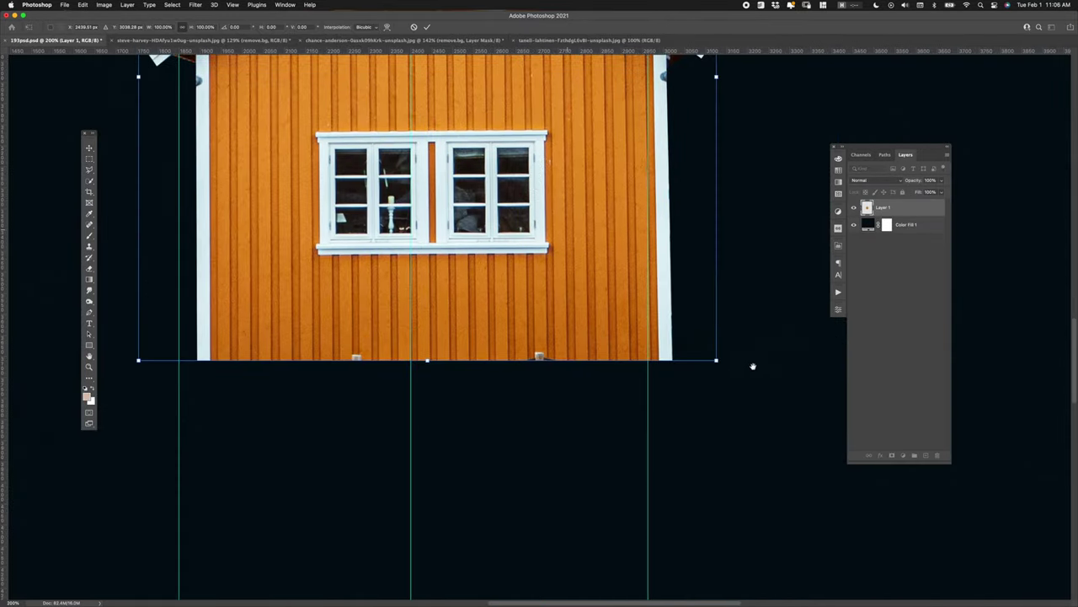
pyautogui.moveTo(681, 337)
pyautogui.mouseDown()
pyautogui.moveTo(676, 418)
pyautogui.moveTo(617, 407)
pyautogui.mouseUp()
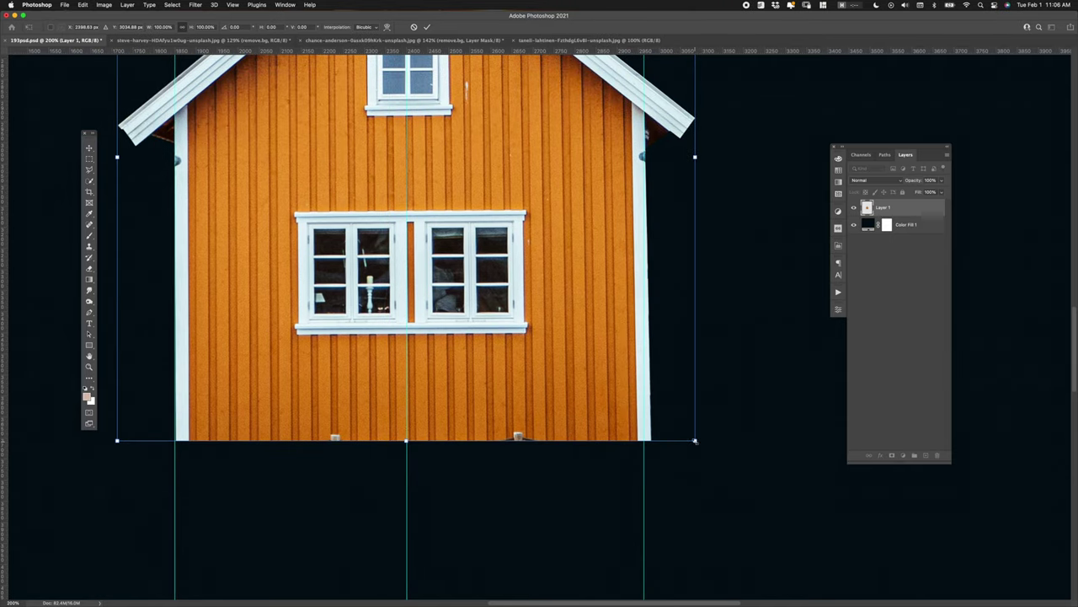
pyautogui.scroll(5, 686, 438)
pyautogui.moveTo(673, 153); pyautogui.dragTo(679, 152)
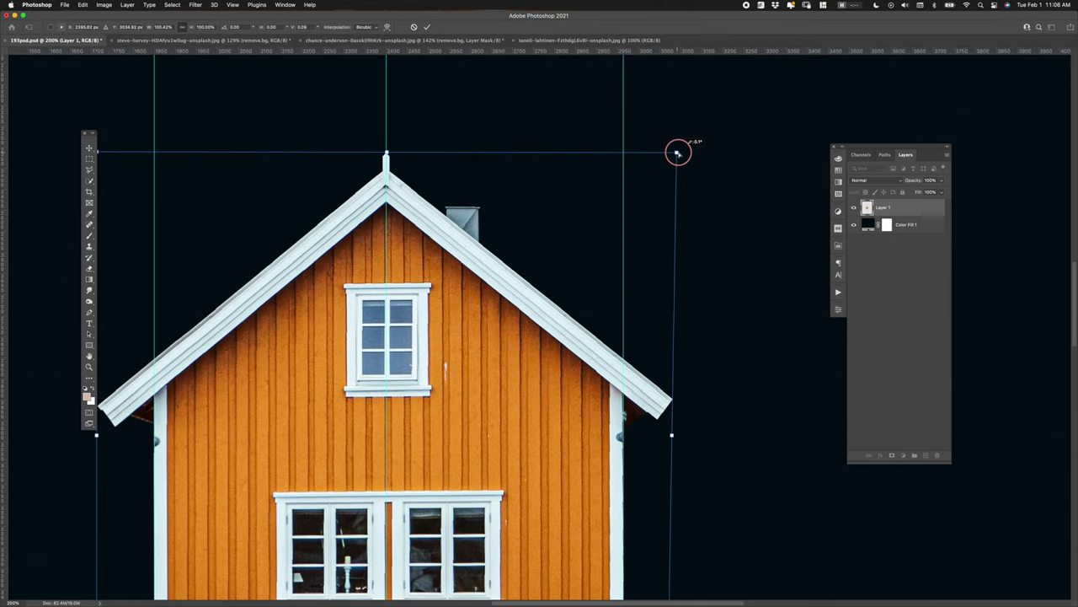
pyautogui.scroll(-5, 143, 498)
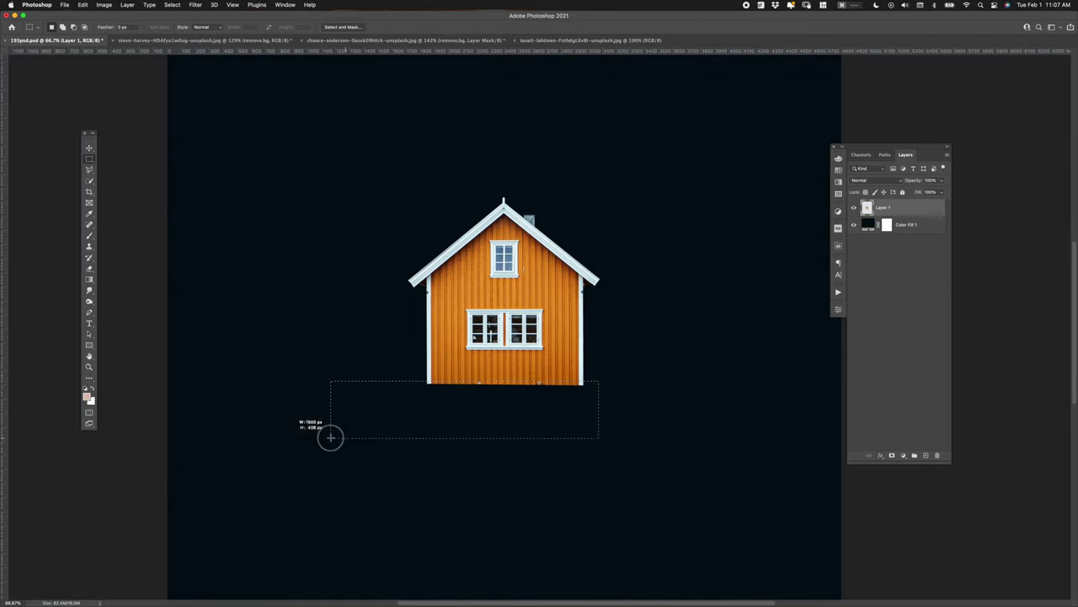
# Delete the bottom strip, duplicate and flip the house, and centre the mirrored copy beneath it.
pyautogui.press('Delete')
pyautogui.hotkey('ctrl', 'd')
pyautogui.rightClick(143, 135)
pyautogui.click(267, 303)
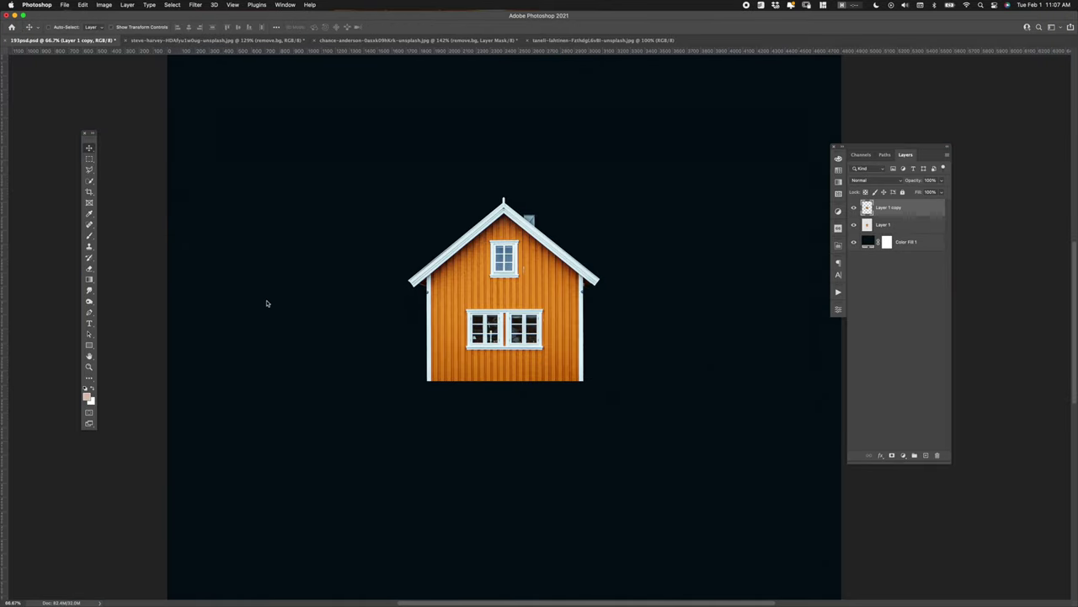
pyautogui.moveTo(482, 339); pyautogui.dragTo(482, 506)
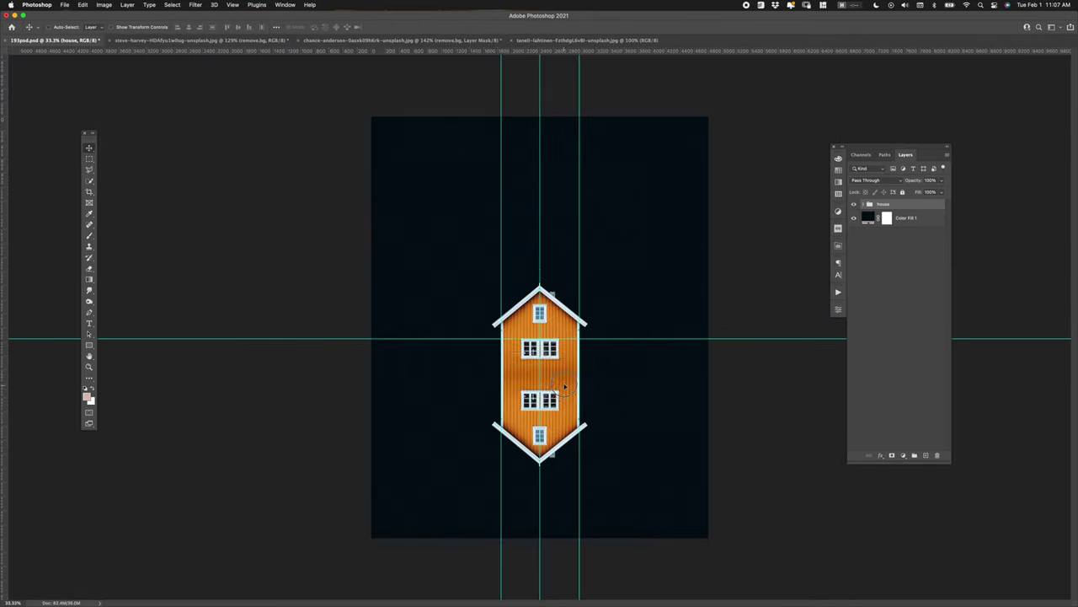
pyautogui.moveTo(562, 390); pyautogui.dragTo(563, 358)
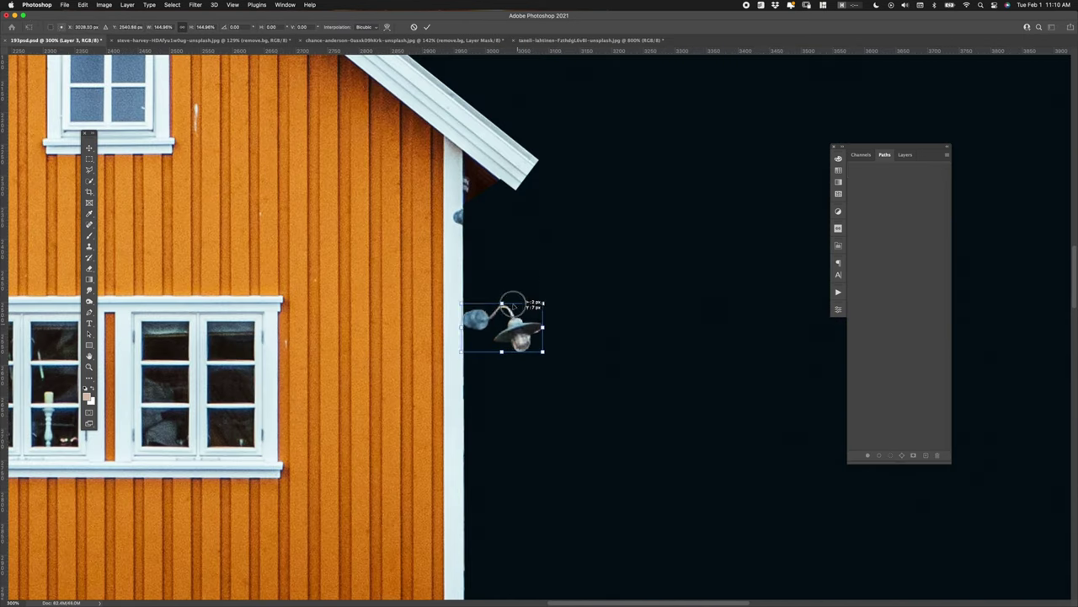
# Position the wall lamp beside the house and place a raised copy on the left wall.
pyautogui.moveTo(510, 308); pyautogui.dragTo(506, 220)
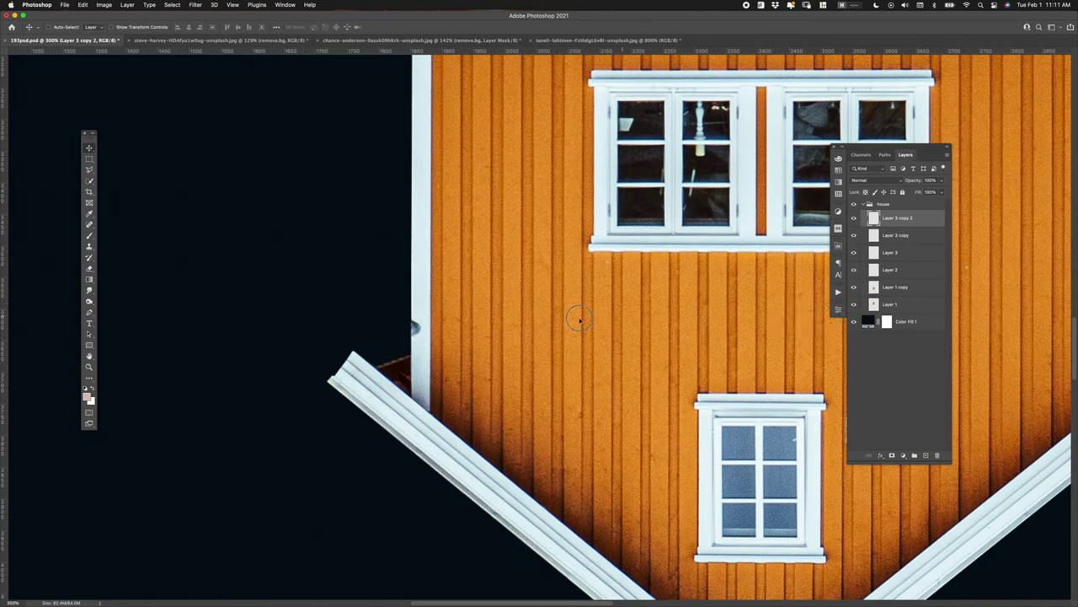
pyautogui.hotkey('ctrl', 'z')
pyautogui.moveTo(401, 314); pyautogui.dragTo(301, 319)
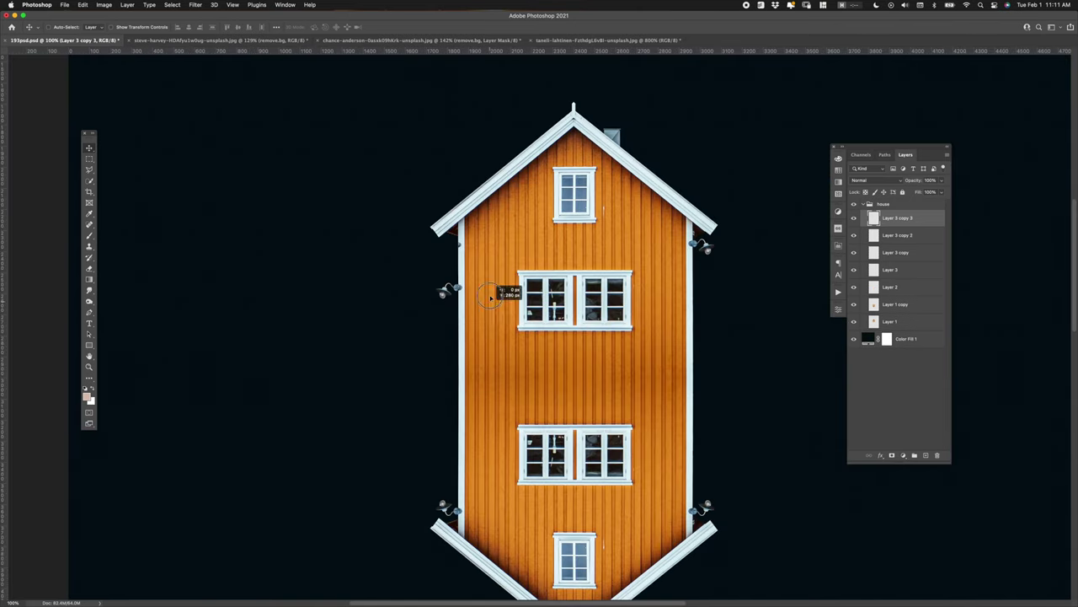
pyautogui.moveTo(490, 296); pyautogui.dragTo(490, 268)
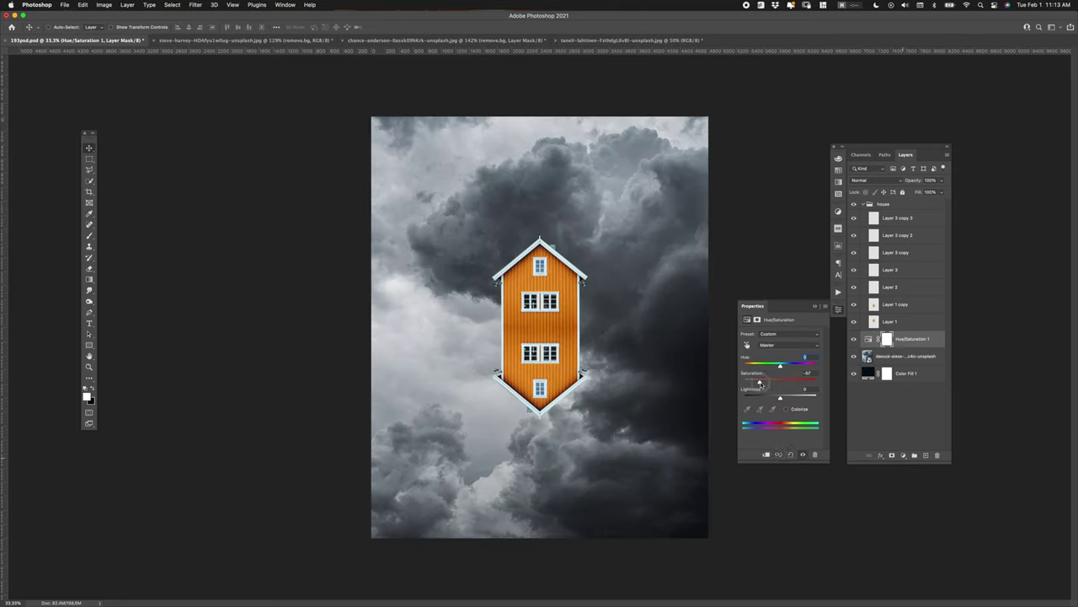
# Lower the cloud layer's opacity and review its blend mode options.
pyautogui.click(906, 355)
pyautogui.moveTo(941, 193); pyautogui.dragTo(919, 193)
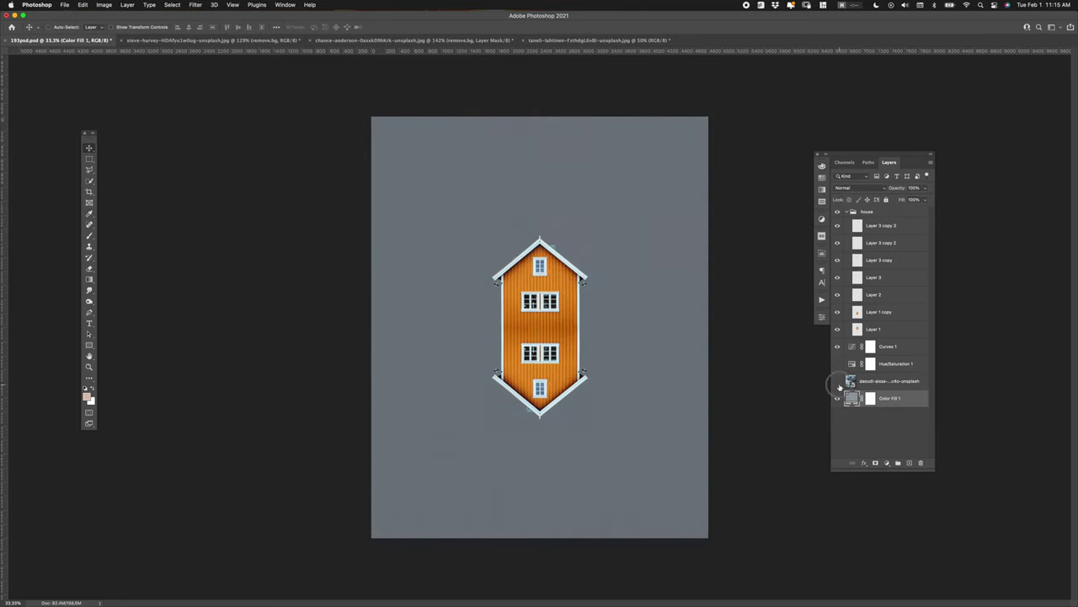
pyautogui.click(837, 381)
pyautogui.click(893, 381)
pyautogui.click(853, 187)
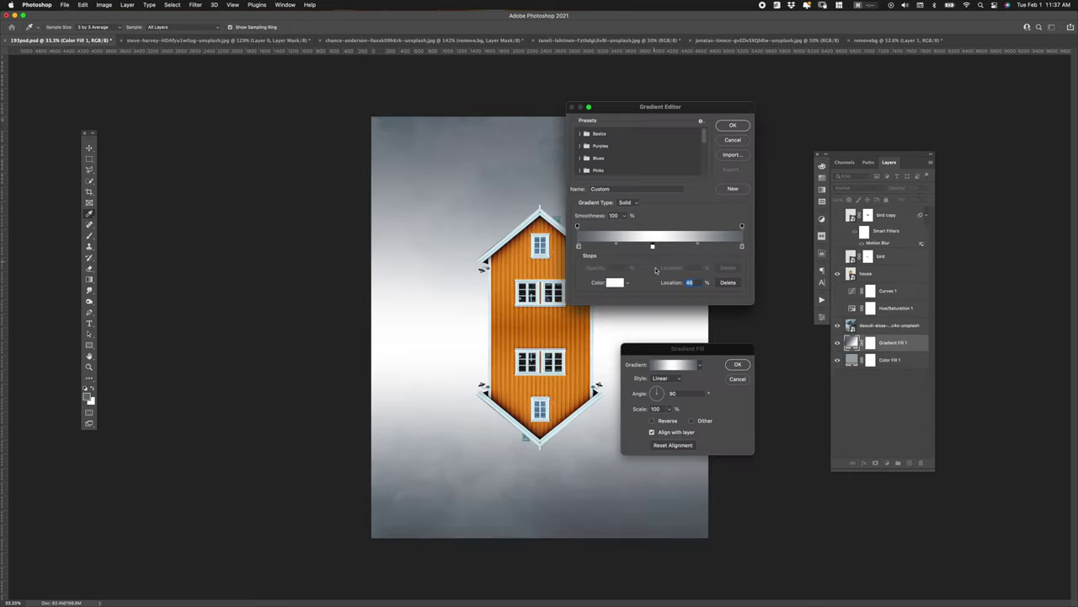
# Confirm a grey Gradient Fill layer and hide the cloud photo layer.
pyautogui.press('Return')
pyautogui.press('Return')
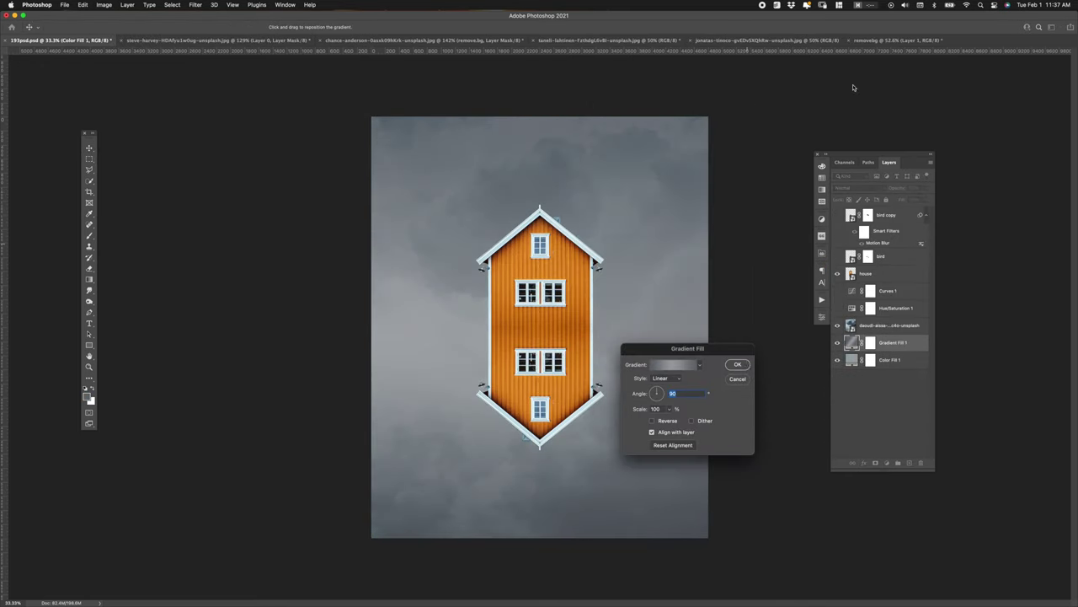
pyautogui.press('Return')
pyautogui.click(837, 325)
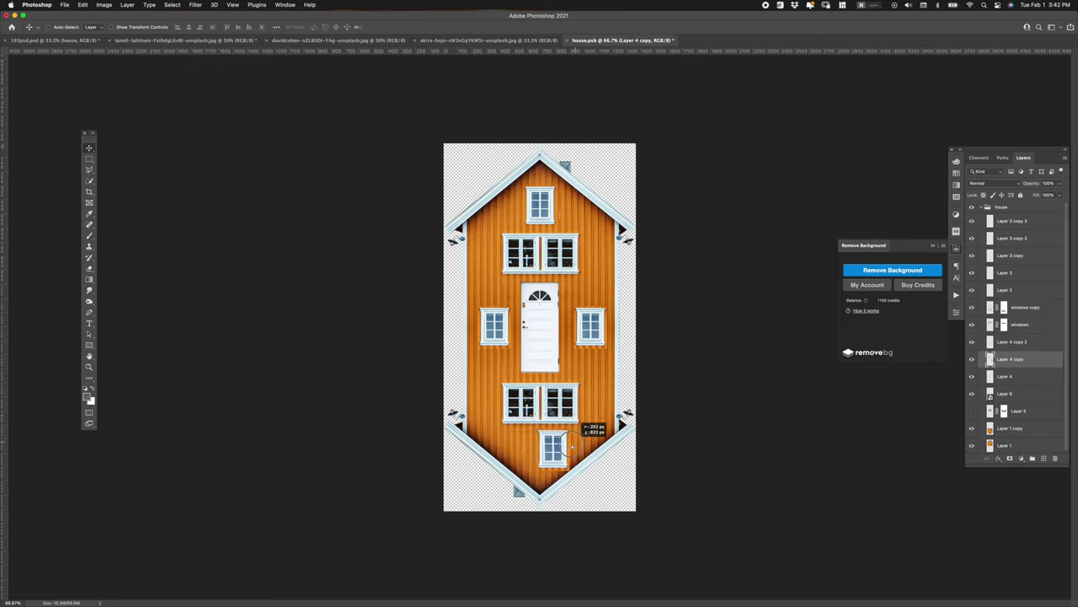
# Move the small window to the house centre and paint a shadow under the stone step.
pyautogui.moveTo(571, 447); pyautogui.dragTo(532, 466)
pyautogui.hotkey('ctrl', 't')
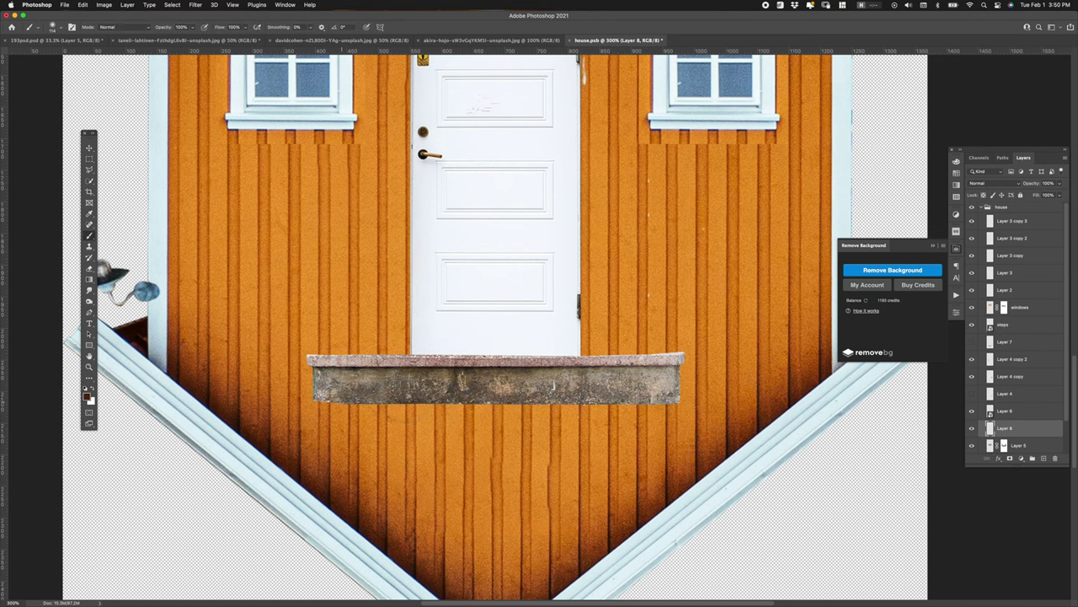
pyautogui.moveTo(313, 412); pyautogui.dragTo(643, 412)
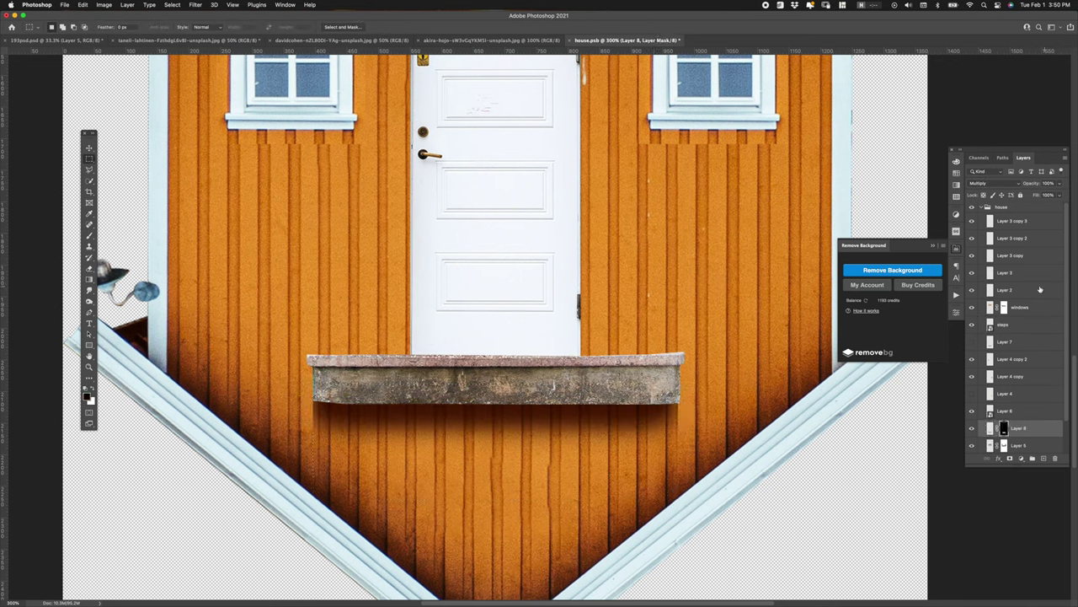
# Apply a motion blur to the step shadow.
pyautogui.press('super+minus')
pyautogui.click(195, 4)
pyautogui.moveTo(198, 113)
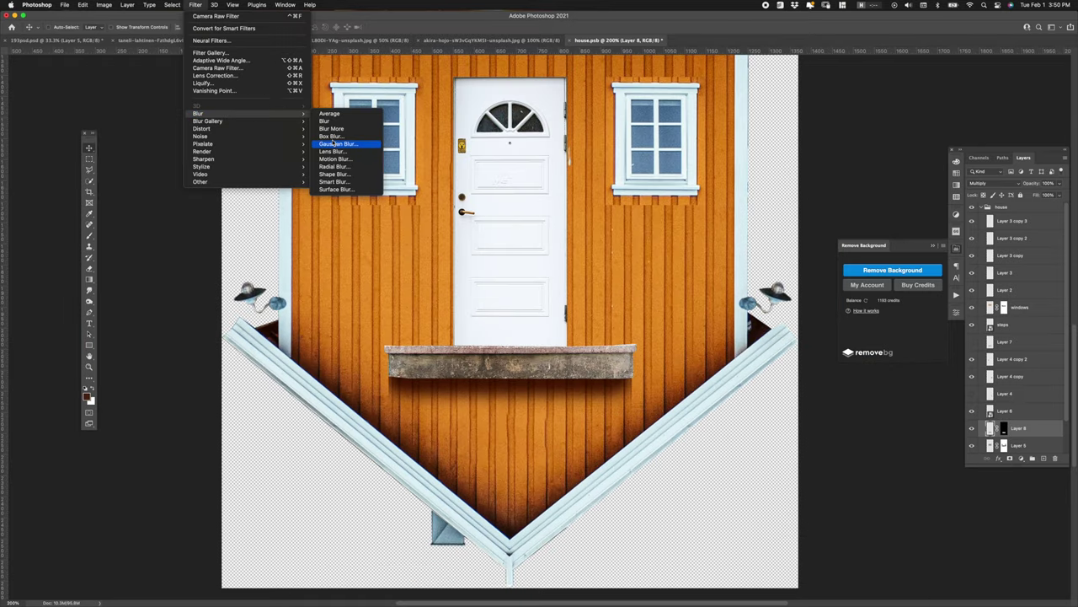
pyautogui.click(354, 144)
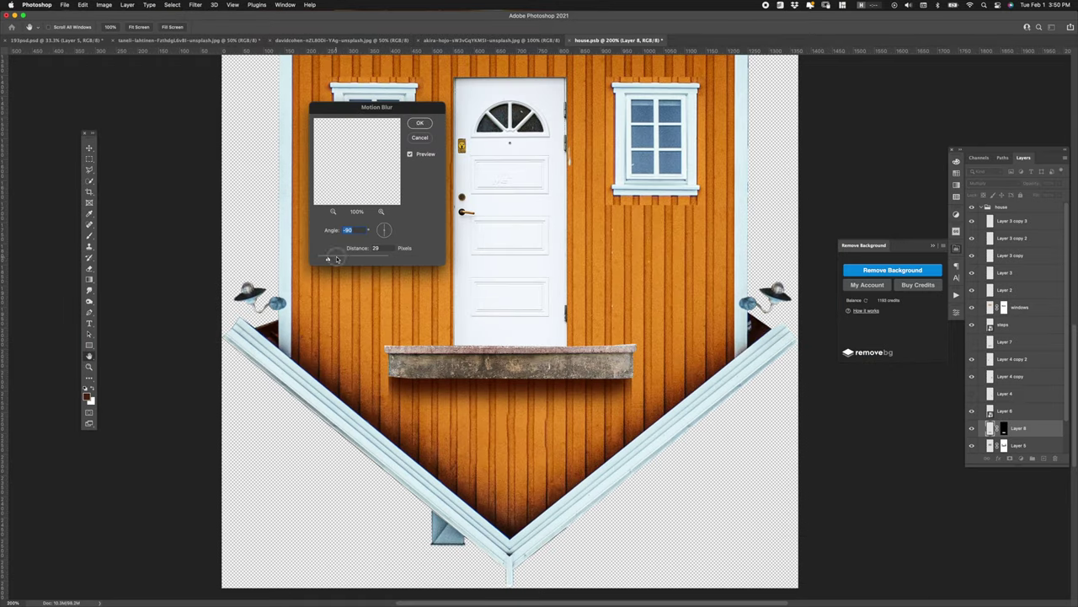
pyautogui.click(421, 123)
# Darken the step shadow to lightness -52 and soften it with Gaussian Blur.
pyautogui.press('super+u')
pyautogui.moveTo(385, 420); pyautogui.dragTo(364, 420)
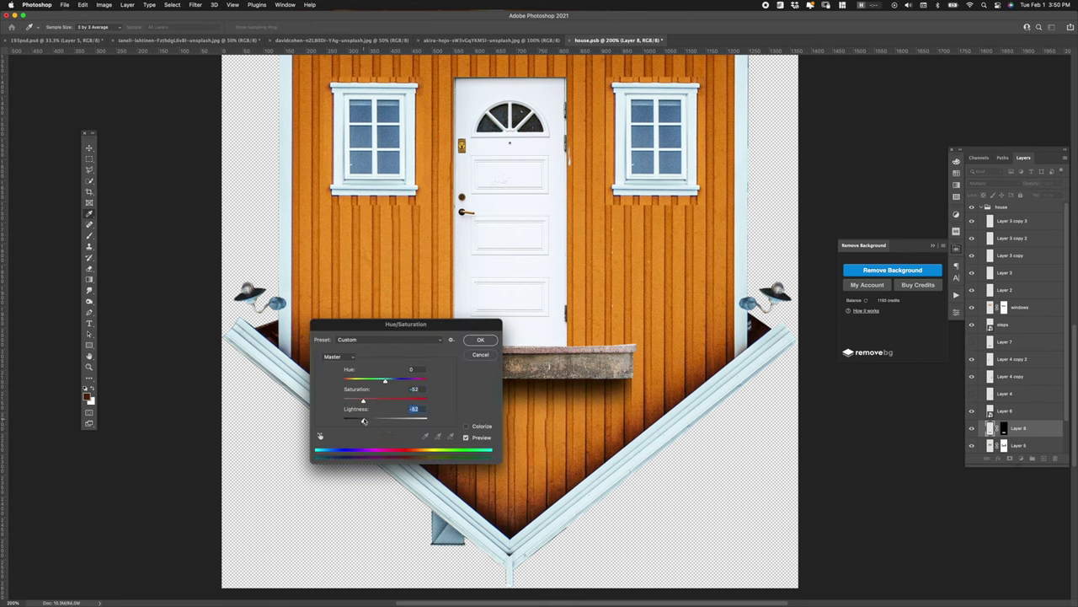
pyautogui.click(480, 340)
pyautogui.click(194, 5)
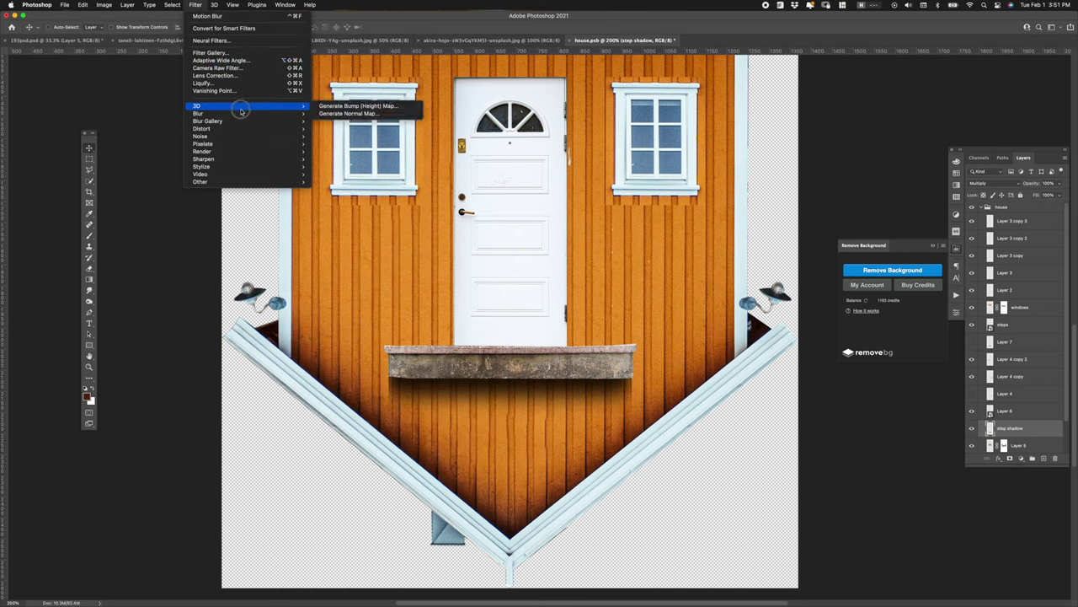
pyautogui.click(337, 144)
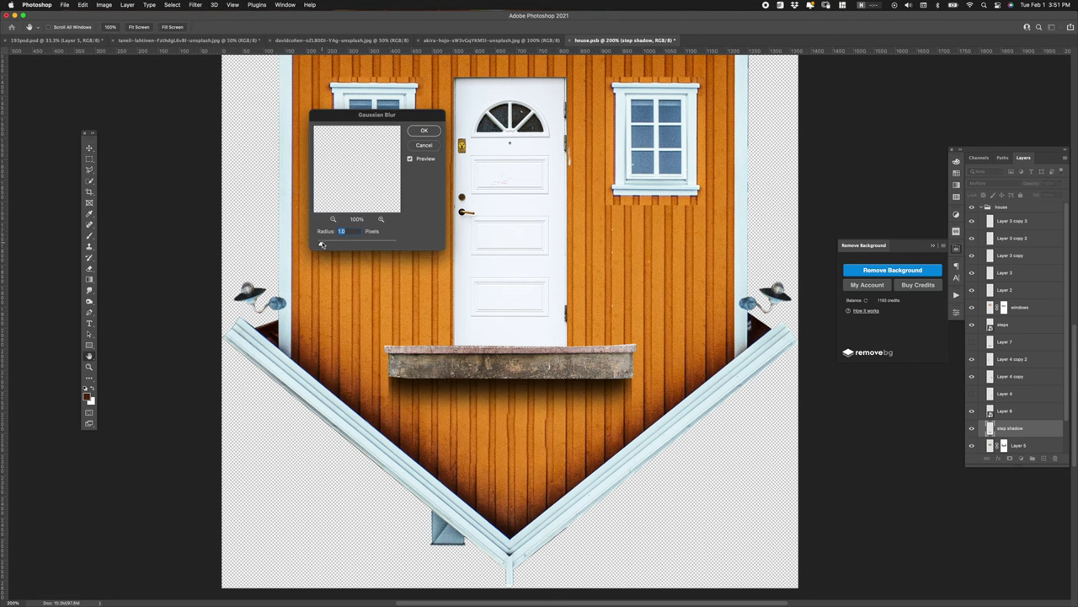
pyautogui.click(427, 133)
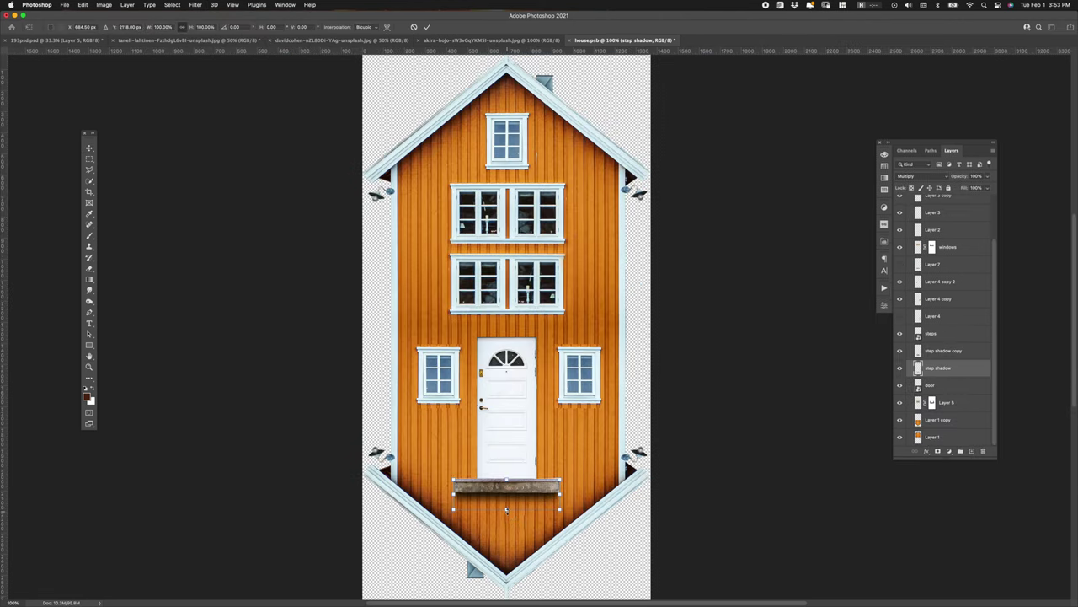
# Stretch the step shadow, mask the window's orange strip, and group a copy left of the door.
pyautogui.moveTo(506, 509); pyautogui.dragTo(506, 522)
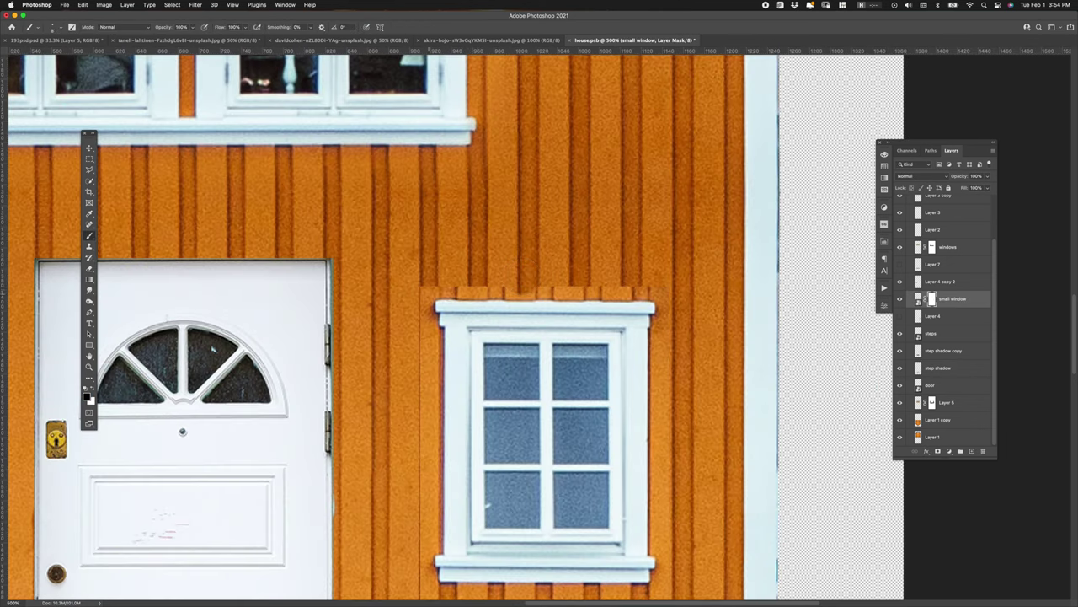
pyautogui.moveTo(650, 292); pyautogui.dragTo(549, 288)
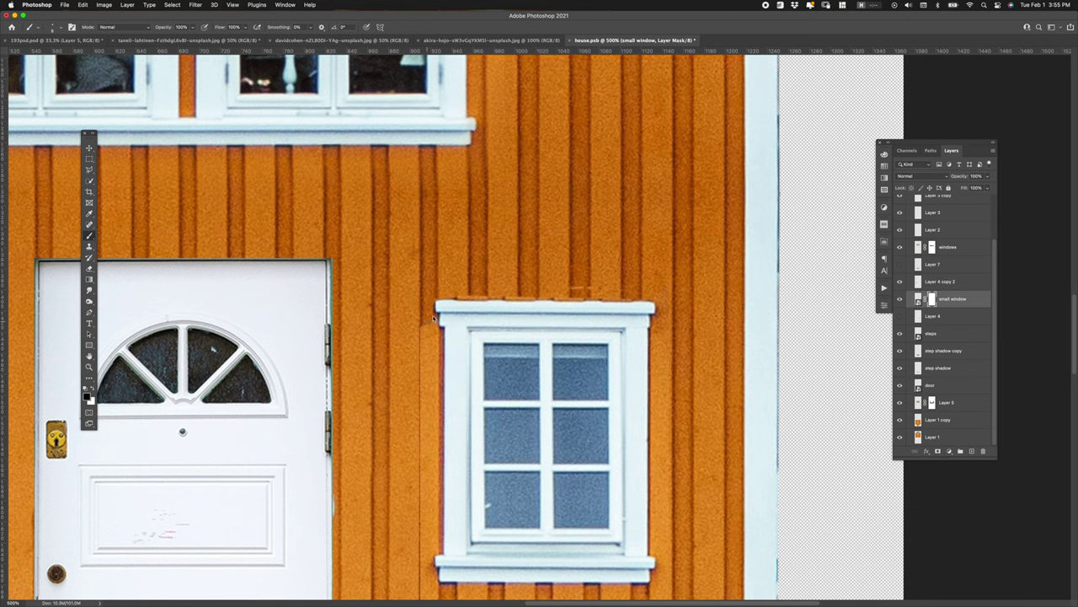
pyautogui.moveTo(438, 342); pyautogui.dragTo(438, 547)
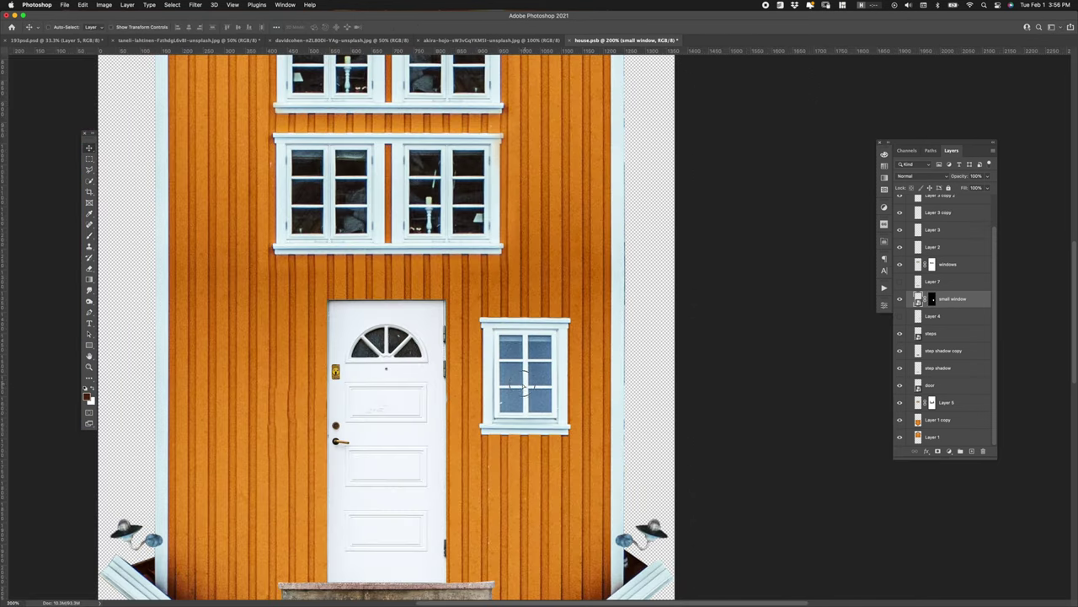
pyautogui.moveTo(524, 381)
pyautogui.mouseDown()
pyautogui.moveTo(249, 385)
pyautogui.moveTo(254, 393)
pyautogui.mouseUp()
pyautogui.hotkey('ctrl', 'g')
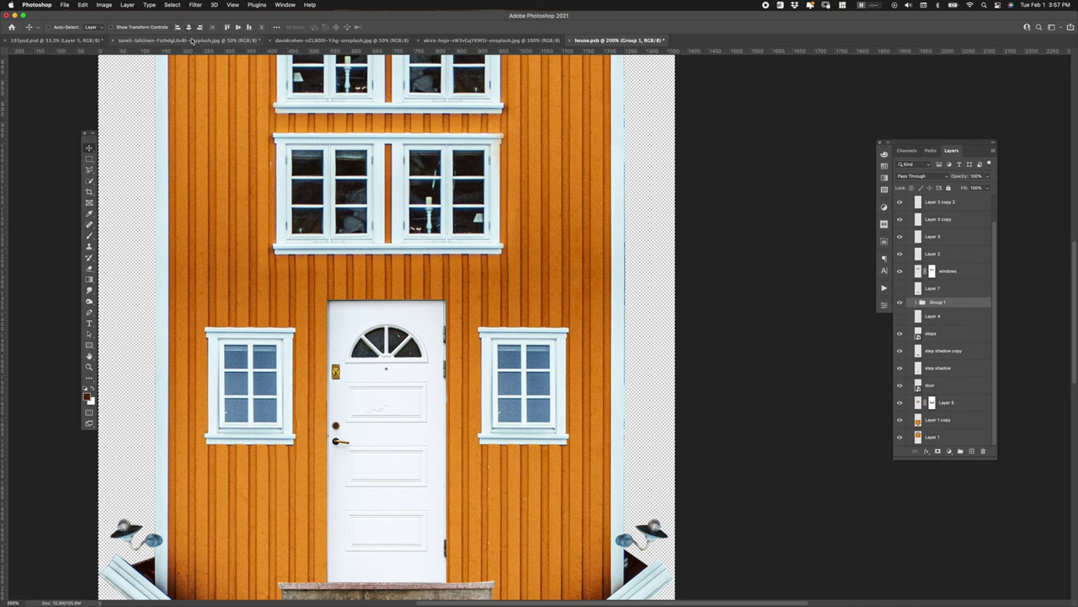
# Pick a layer beneath the door and marquee-select a window pane area.
pyautogui.rightClick(514, 381)
pyautogui.click(541, 383)
pyautogui.rightClick(385, 385)
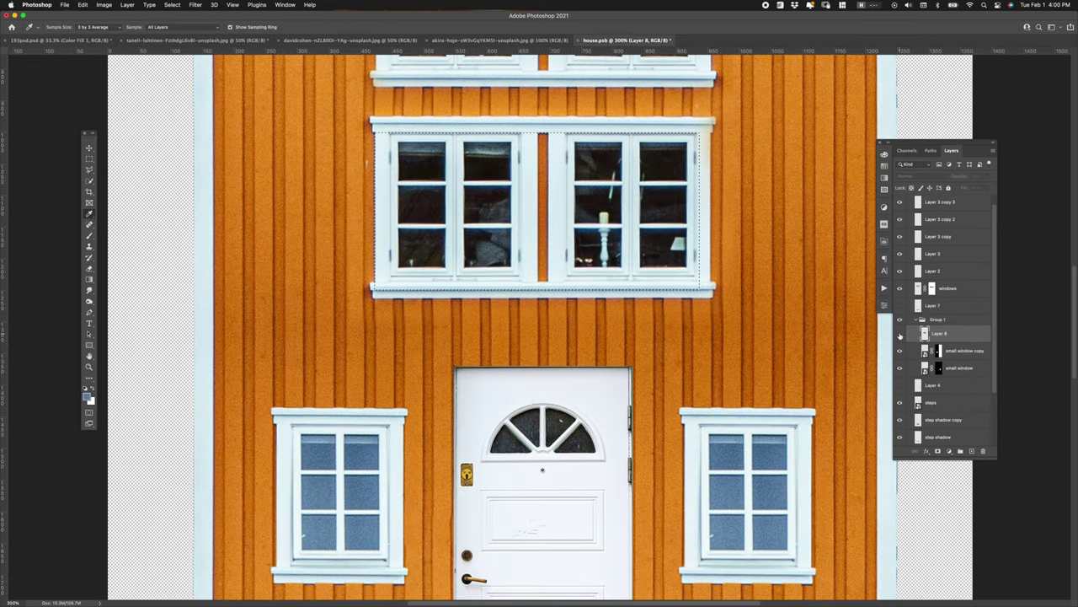
pyautogui.press('m')
pyautogui.moveTo(397, 142); pyautogui.dragTo(443, 179)
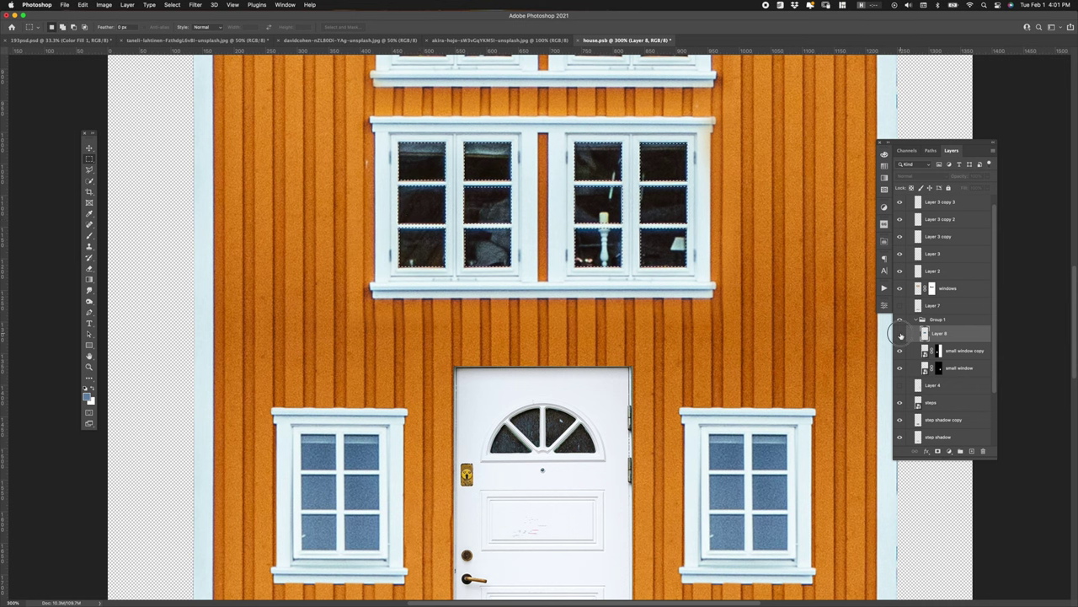
# Mask the blue glass layer to the window panes and place the noise layer above it.
pyautogui.click(899, 334)
pyautogui.click(938, 451)
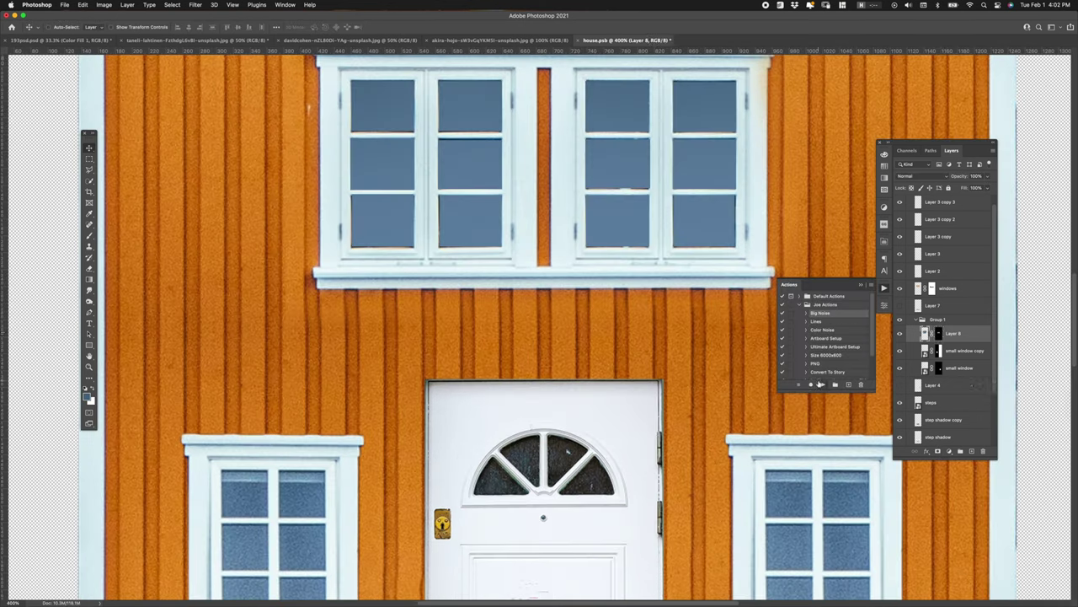
pyautogui.moveTo(945, 342); pyautogui.dragTo(952, 347)
pyautogui.hotkey('ctrl', 't')
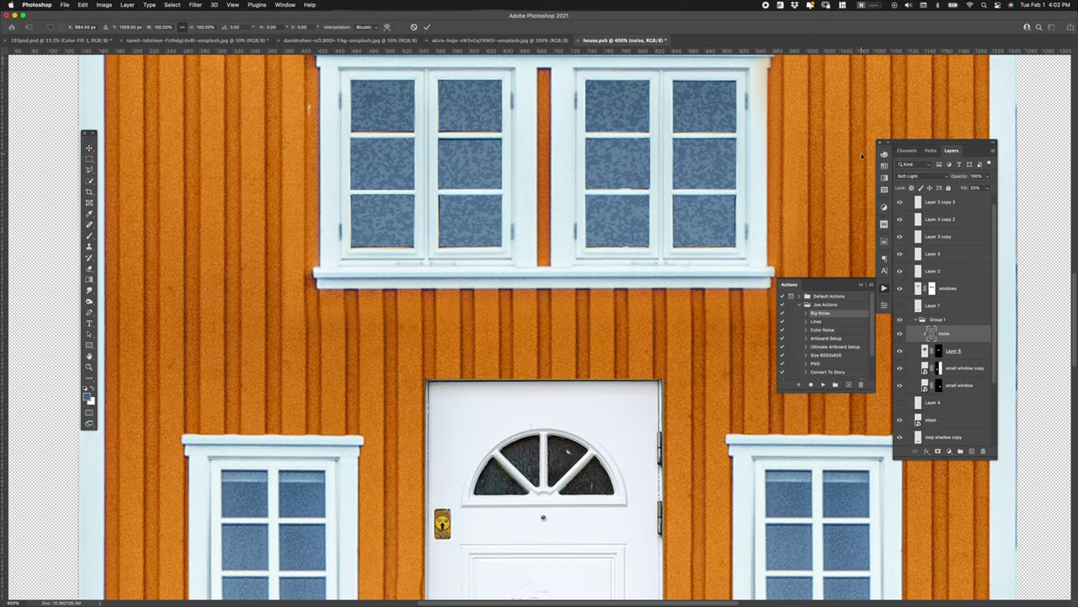
pyautogui.hotkey('ctrl', '0')
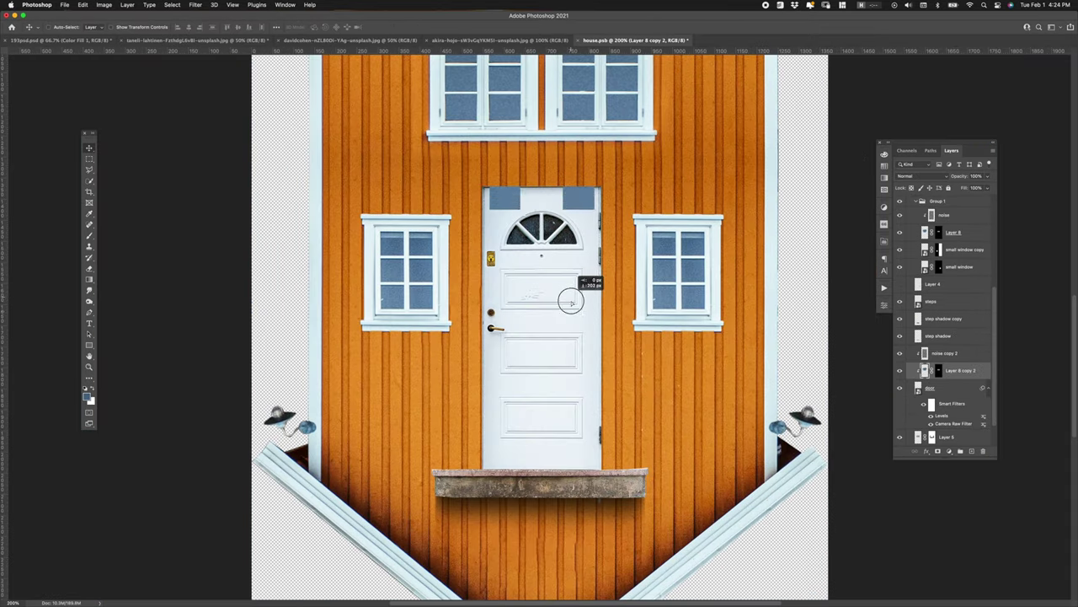
# Add a blue glass copy masked to the door's arched window at about 82% opacity.
pyautogui.moveTo(570, 299); pyautogui.dragTo(565, 346)
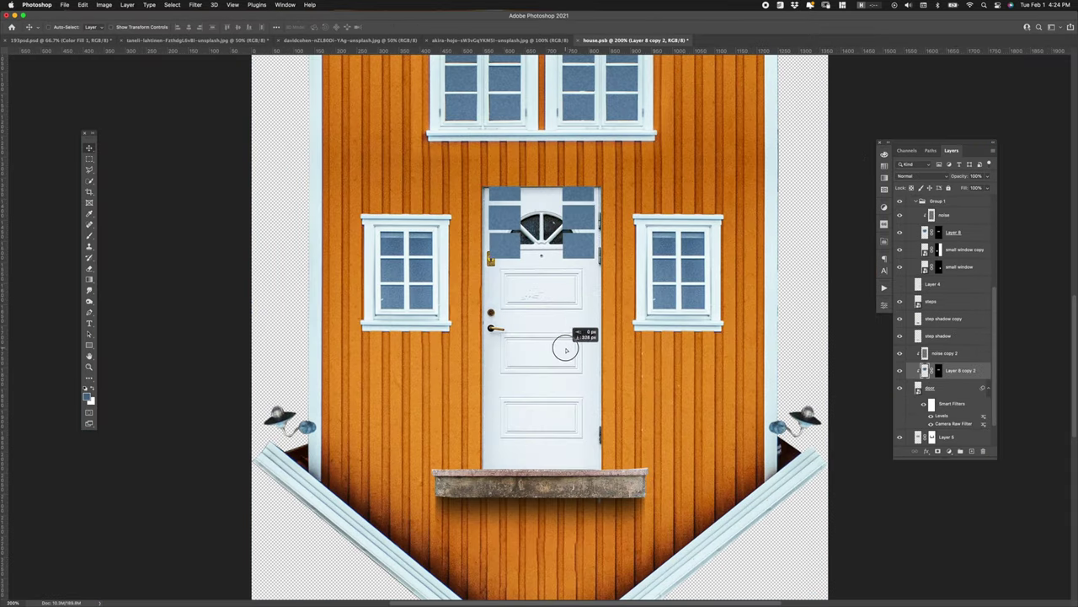
pyautogui.click(933, 387)
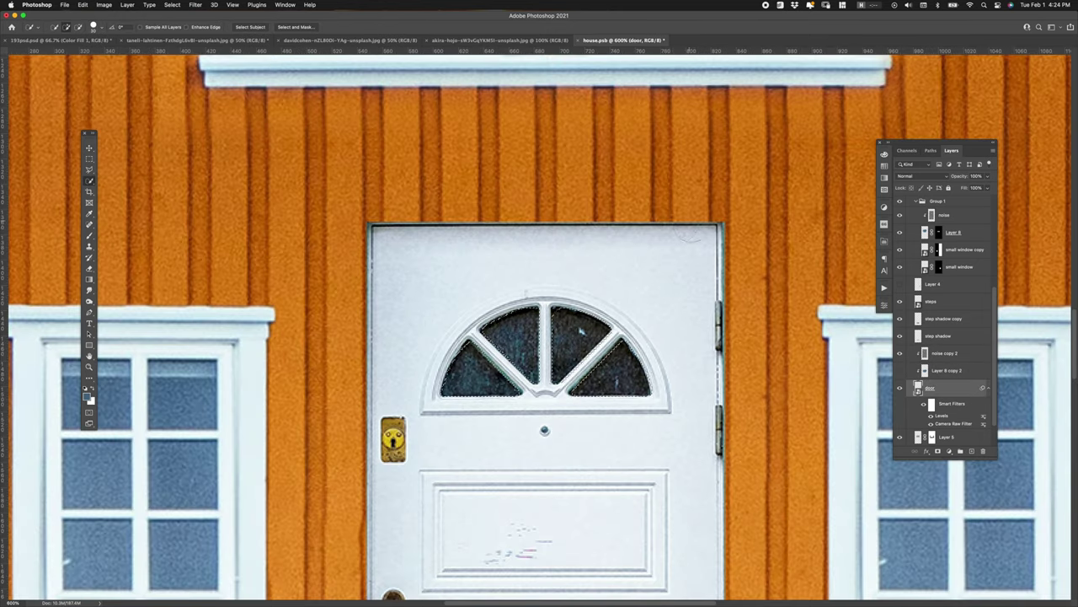
pyautogui.click(899, 387)
pyautogui.click(938, 452)
pyautogui.press('b')
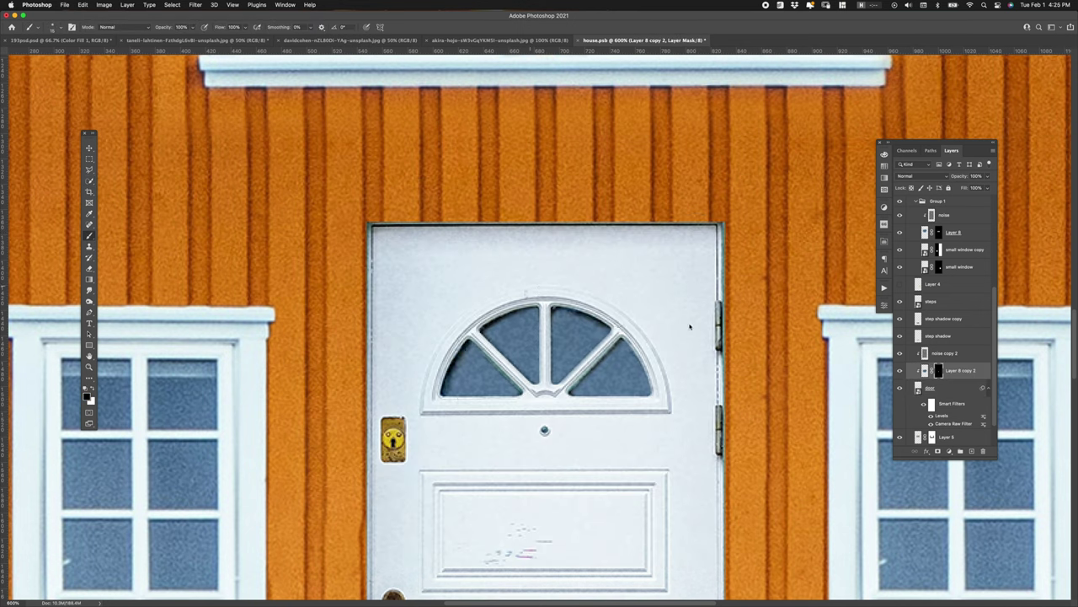
pyautogui.moveTo(980, 191); pyautogui.dragTo(980, 188)
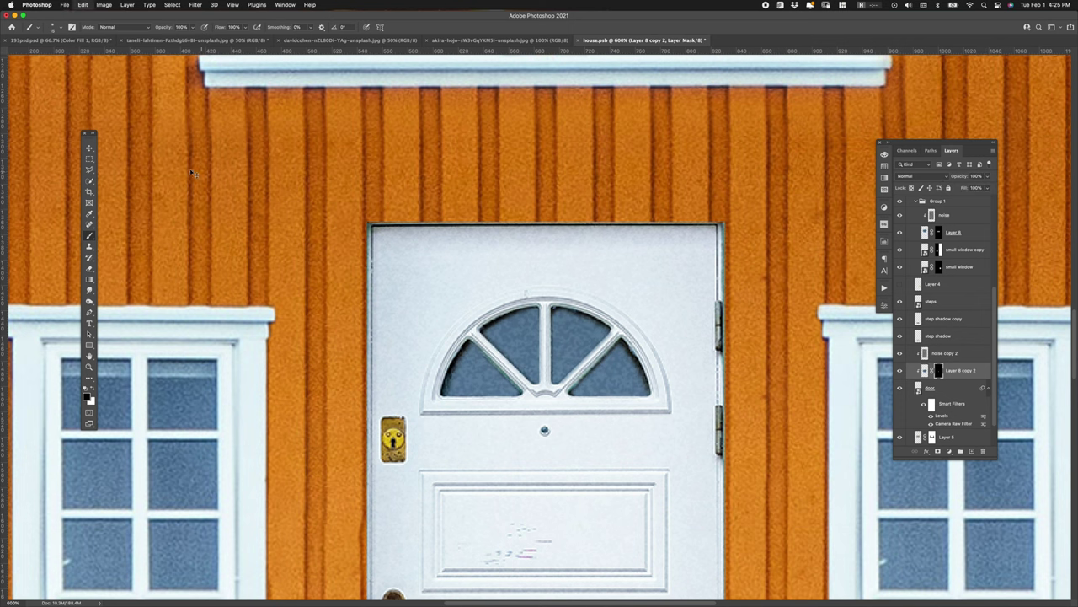
# Switch to the Move tool and zoom out to view the whole house.
pyautogui.press('v')
pyautogui.press('0')
pyautogui.press('super+minus')
pyautogui.press('super+minus')
pyautogui.press('super+minus')
pyautogui.press('super+minus')
pyautogui.press('super+minus')
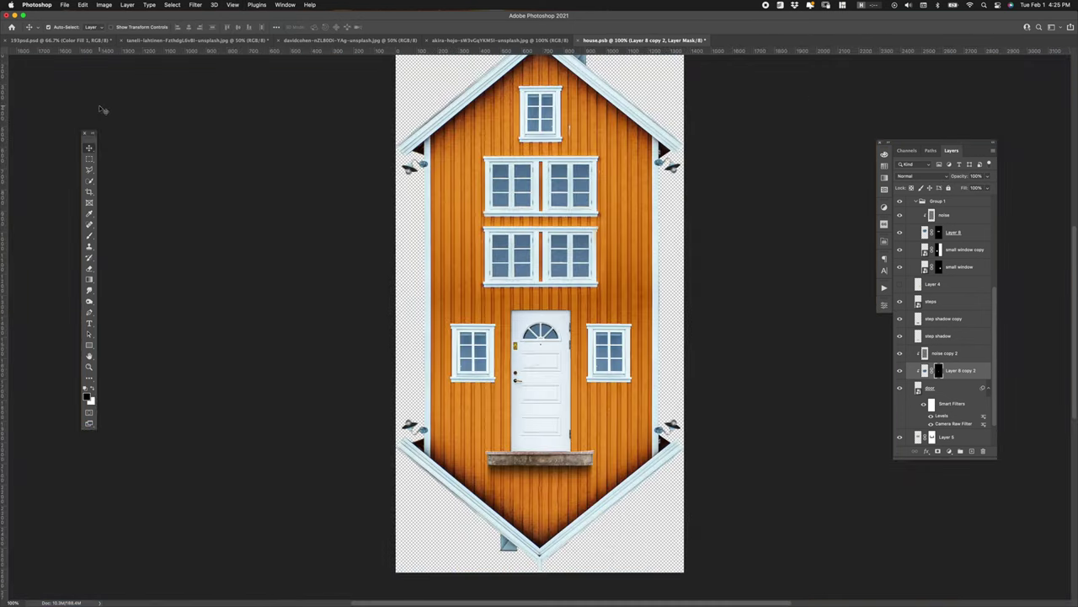
pyautogui.press('super+minus')
pyautogui.press('super+plus')
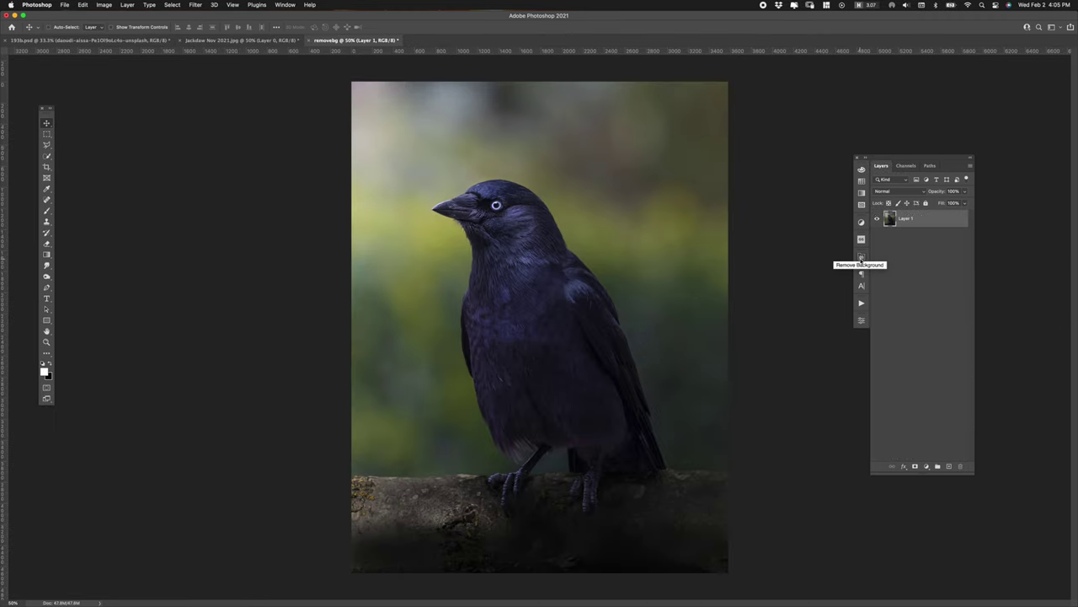
# Remove the crow's background, repaint the claw mask, extend the dark tail, and save.
pyautogui.click(861, 259)
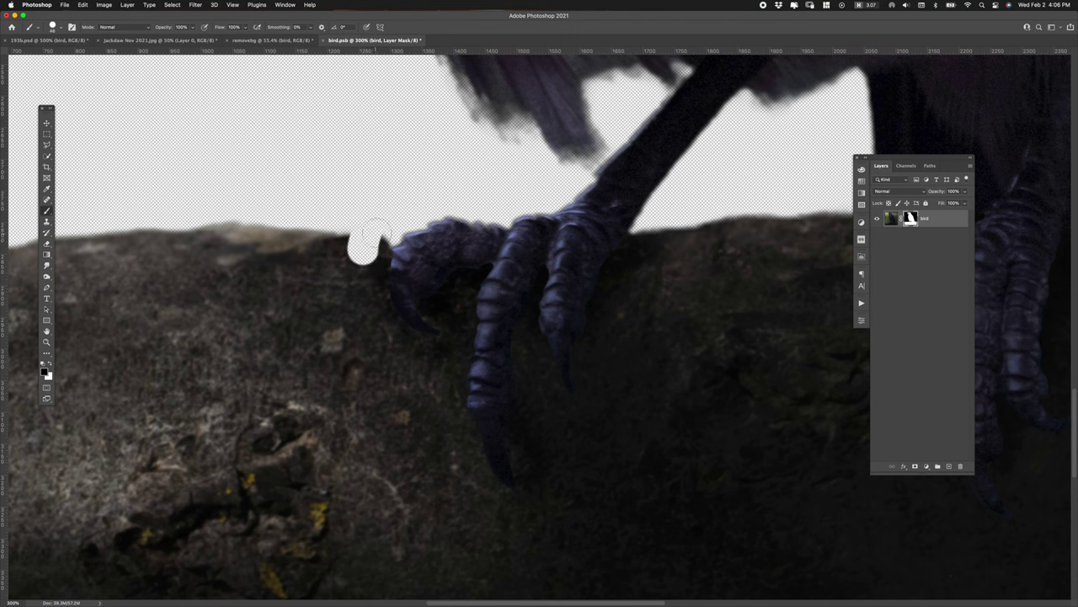
pyautogui.moveTo(360, 241)
pyautogui.mouseDown()
pyautogui.moveTo(408, 351)
pyautogui.moveTo(459, 383)
pyautogui.moveTo(463, 320)
pyautogui.moveTo(573, 396)
pyautogui.moveTo(593, 319)
pyautogui.mouseUp()
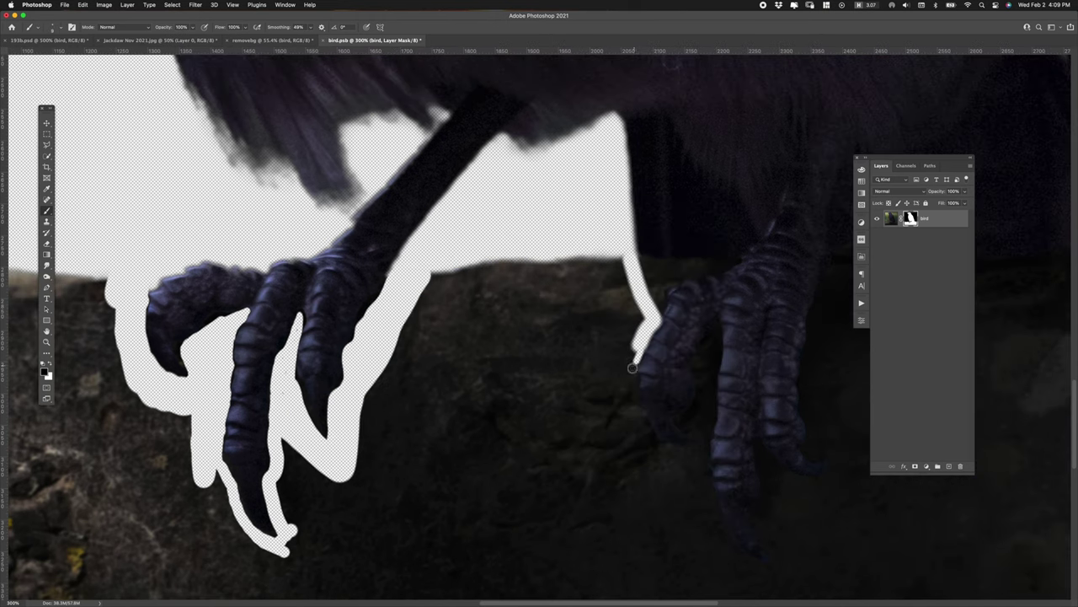
pyautogui.moveTo(640, 347)
pyautogui.mouseDown()
pyautogui.moveTo(623, 391)
pyautogui.moveTo(657, 322)
pyautogui.mouseUp()
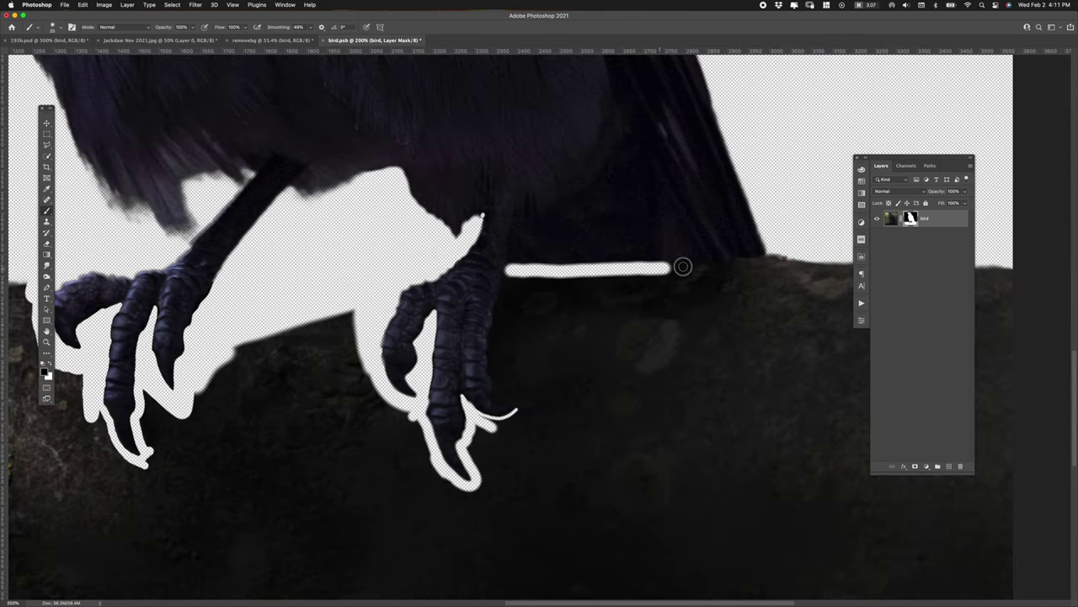
pyautogui.moveTo(682, 264); pyautogui.dragTo(788, 251)
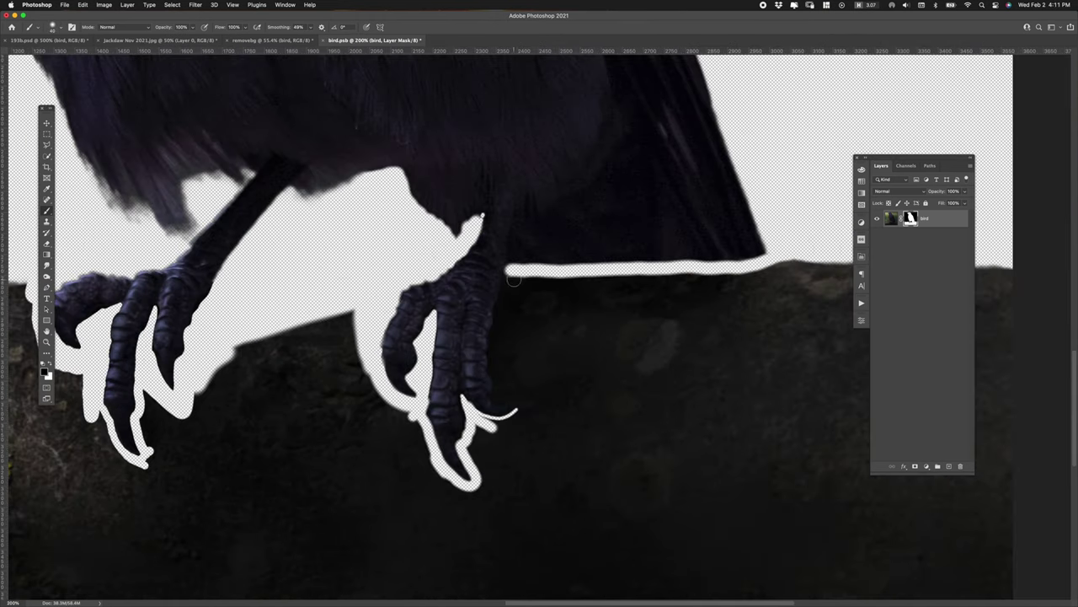
pyautogui.moveTo(516, 278); pyautogui.dragTo(493, 350)
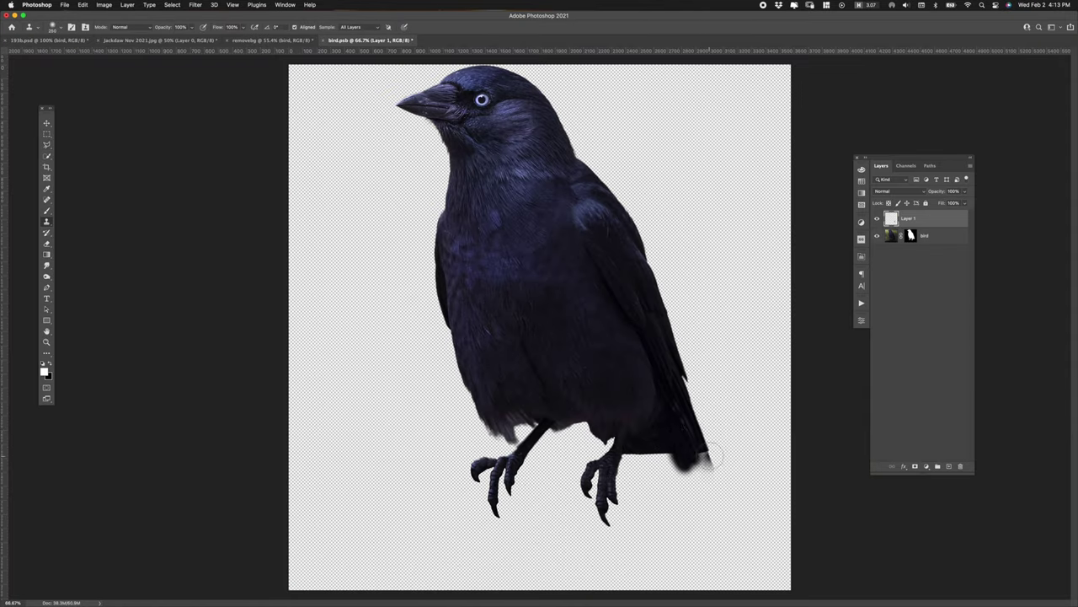
pyautogui.moveTo(712, 453)
pyautogui.mouseDown()
pyautogui.moveTo(674, 476)
pyautogui.moveTo(645, 464)
pyautogui.moveTo(712, 493)
pyautogui.moveTo(700, 480)
pyautogui.moveTo(715, 502)
pyautogui.moveTo(657, 480)
pyautogui.moveTo(722, 512)
pyautogui.moveTo(674, 488)
pyautogui.mouseUp()
pyautogui.hotkey('ctrl', 's')
pyautogui.hotkey('ctrl', 's')
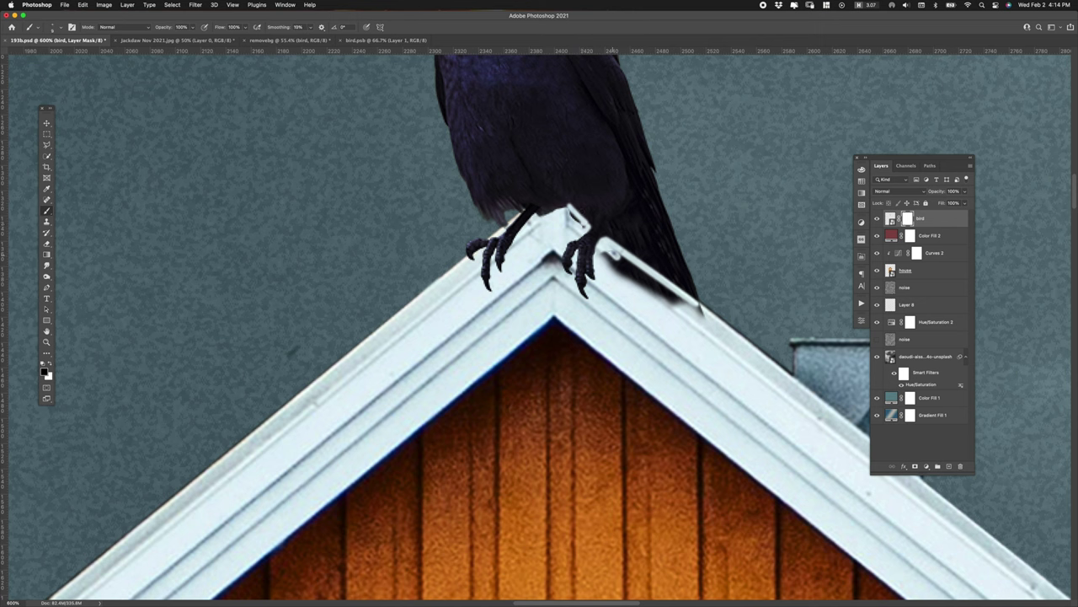
# Erase the tail shadow from the roof trim, darken the belly, and shade under the feet.
pyautogui.moveTo(613, 264); pyautogui.dragTo(658, 291)
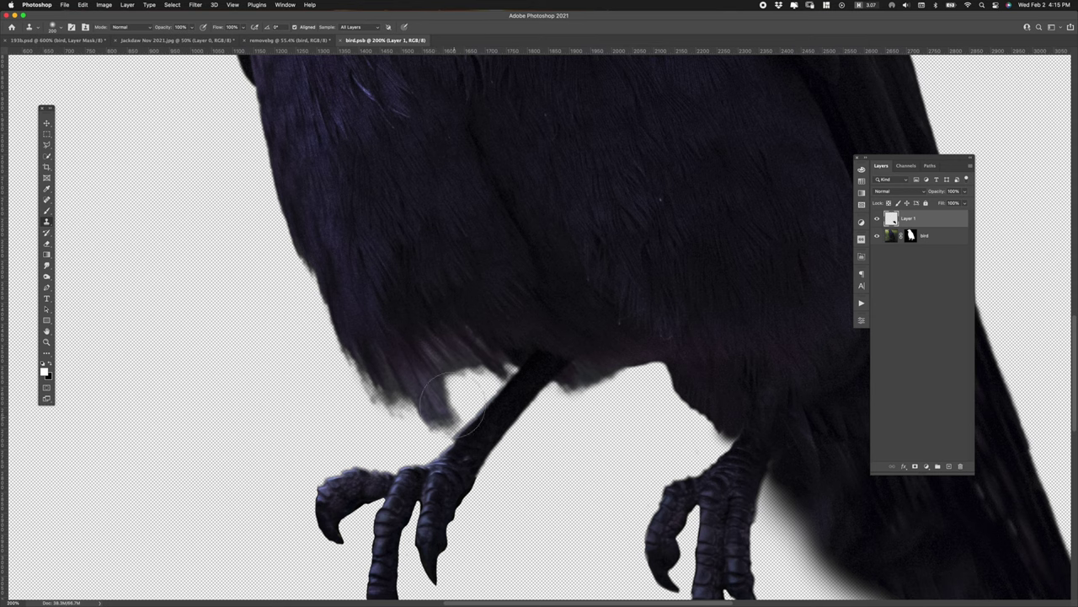
pyautogui.moveTo(446, 408); pyautogui.dragTo(484, 374)
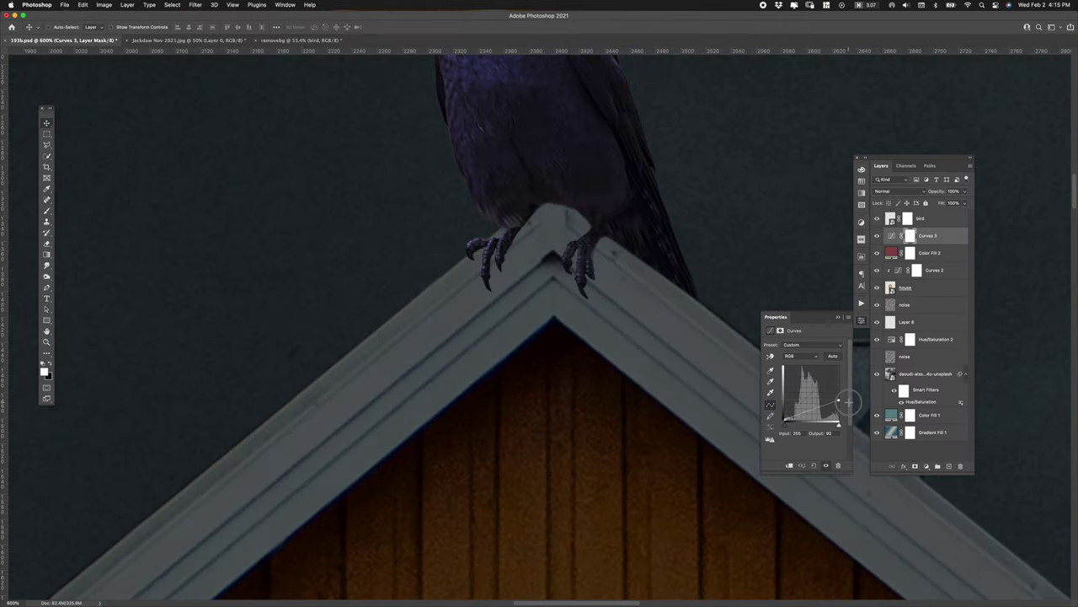
pyautogui.click(781, 330)
pyautogui.hotkey('ctrl', 'i')
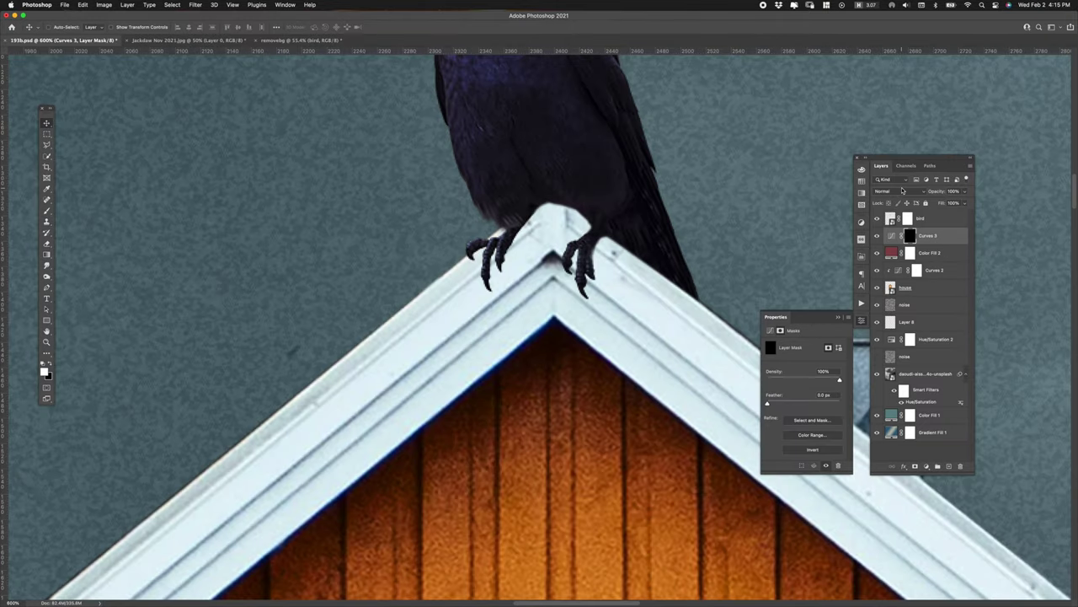
pyautogui.press('b')
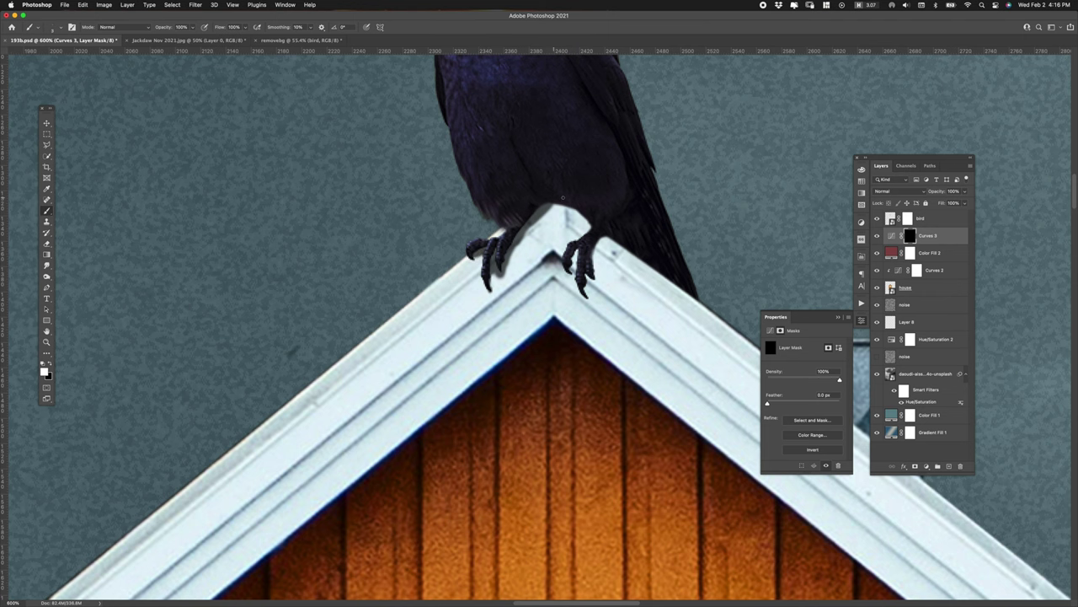
pyautogui.moveTo(563, 197); pyautogui.dragTo(608, 228)
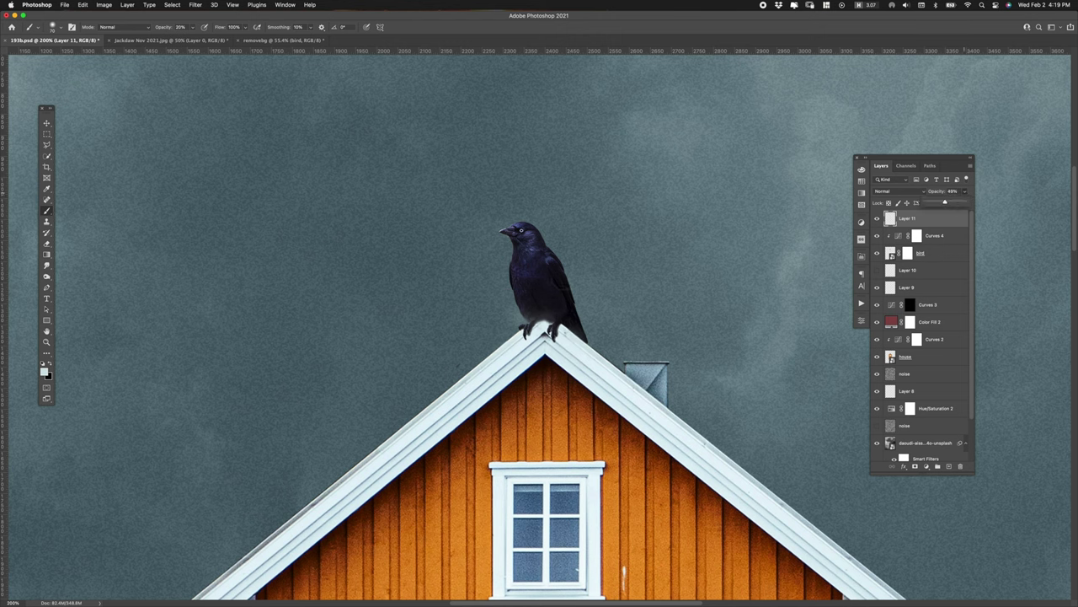
# Switch to the Move tool and select the Curves 3 adjustment mask.
pyautogui.press('e')
pyautogui.press('v')
pyautogui.click(880, 306)
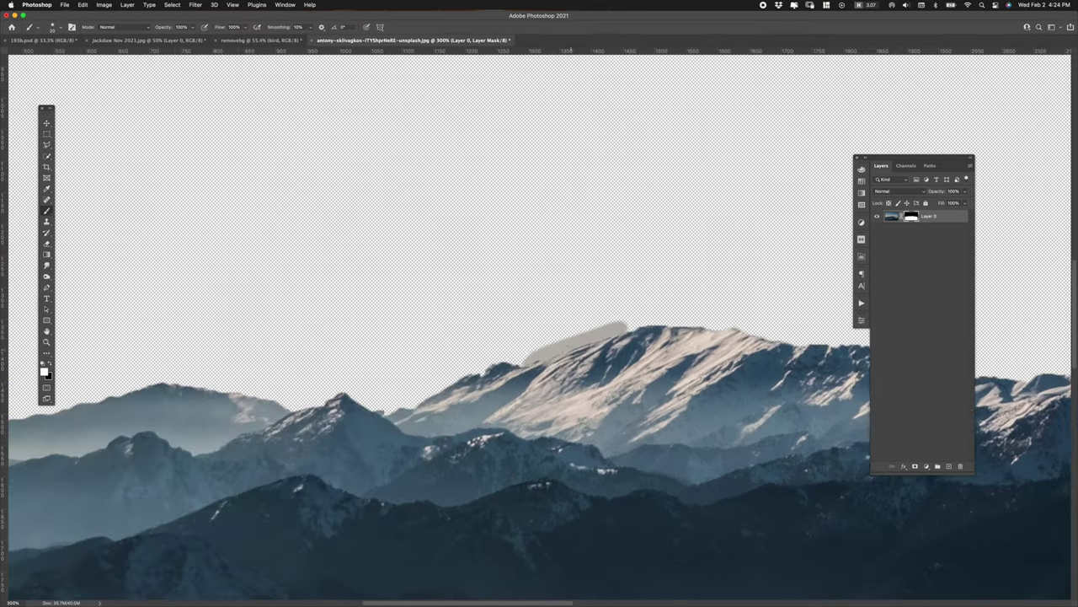
# Paint white fog across the lower mountains behind the house with a soft brush.
pyautogui.press('x')
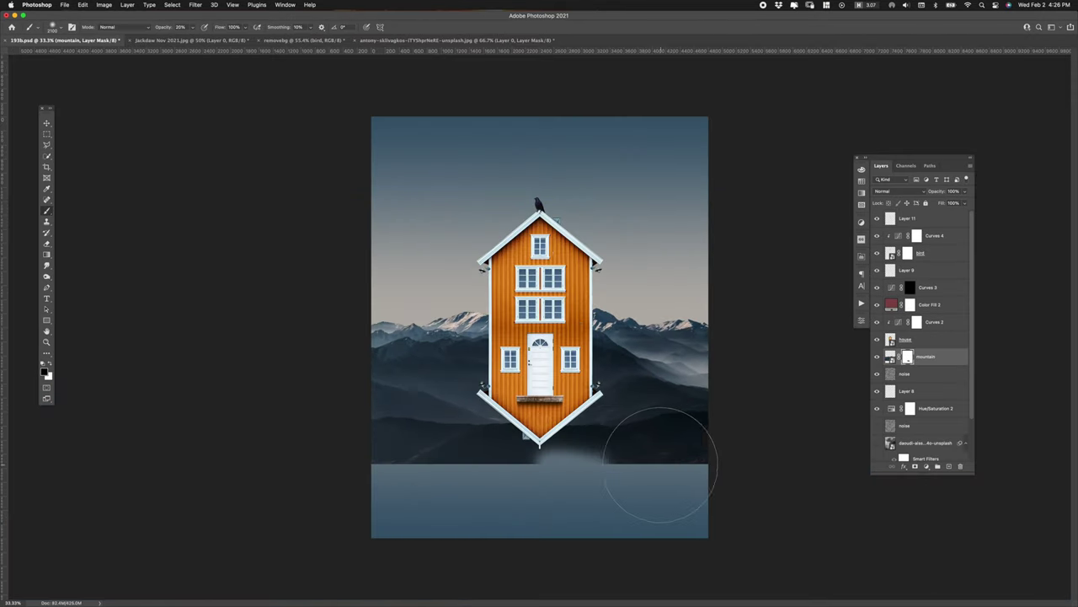
pyautogui.moveTo(565, 450)
pyautogui.mouseDown()
pyautogui.moveTo(637, 470)
pyautogui.moveTo(436, 481)
pyautogui.mouseUp()
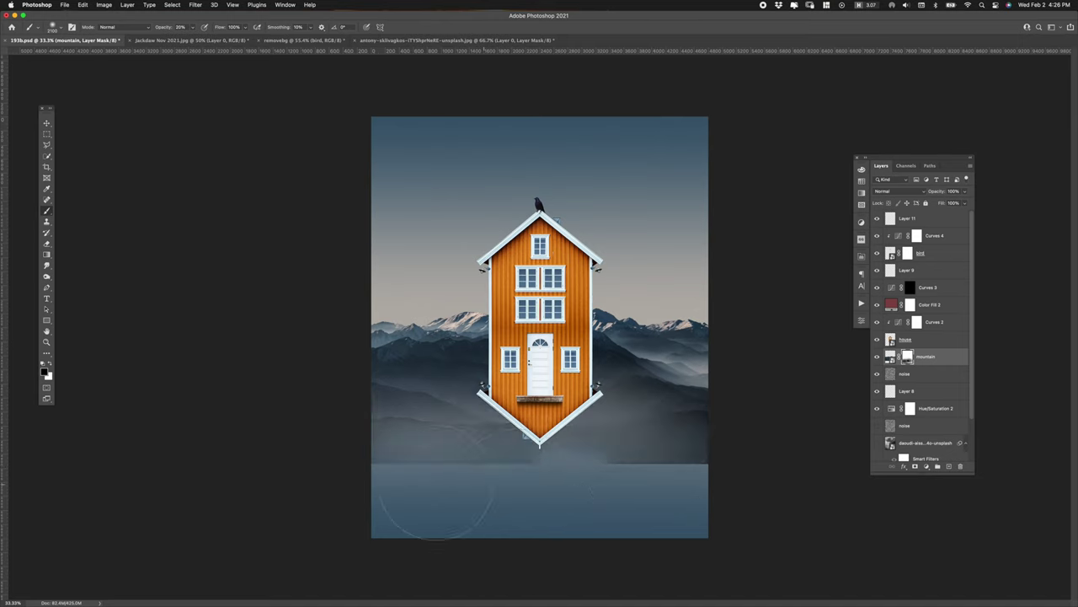
pyautogui.moveTo(559, 486); pyautogui.dragTo(649, 487)
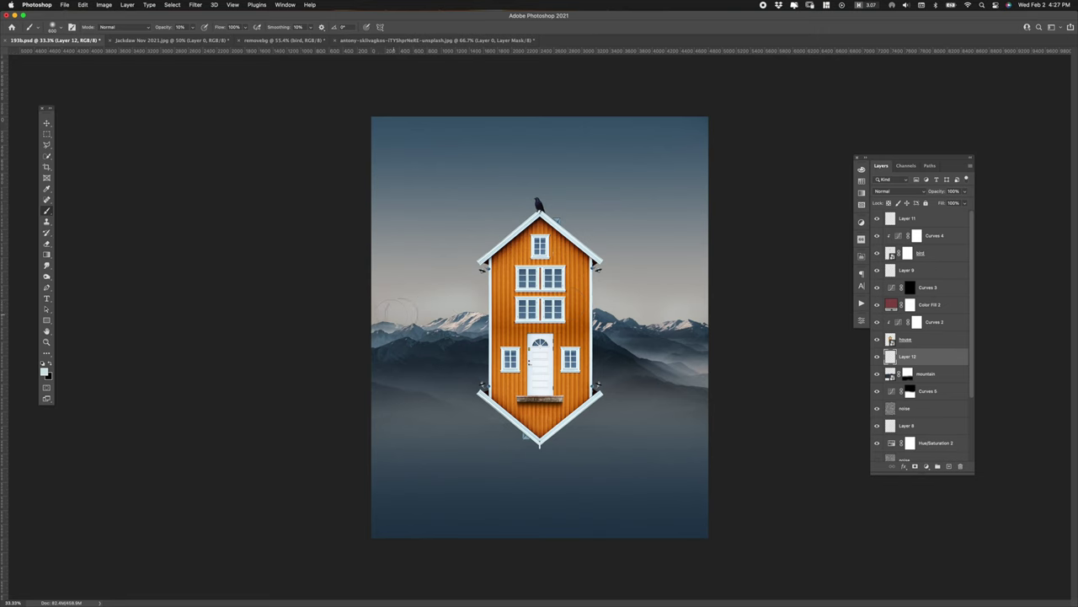
pyautogui.press(']')
pyautogui.press(']')
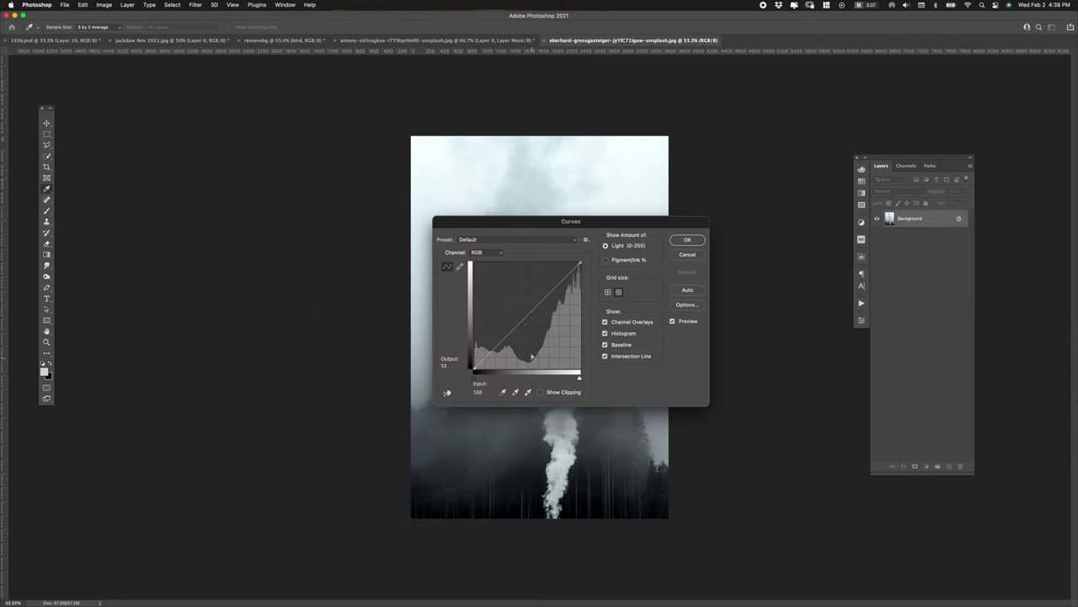
# Darken the forest smoke photo with a two-point curve and blend it in Screen mode.
pyautogui.moveTo(507, 335); pyautogui.dragTo(510, 340)
pyautogui.click(540, 312)
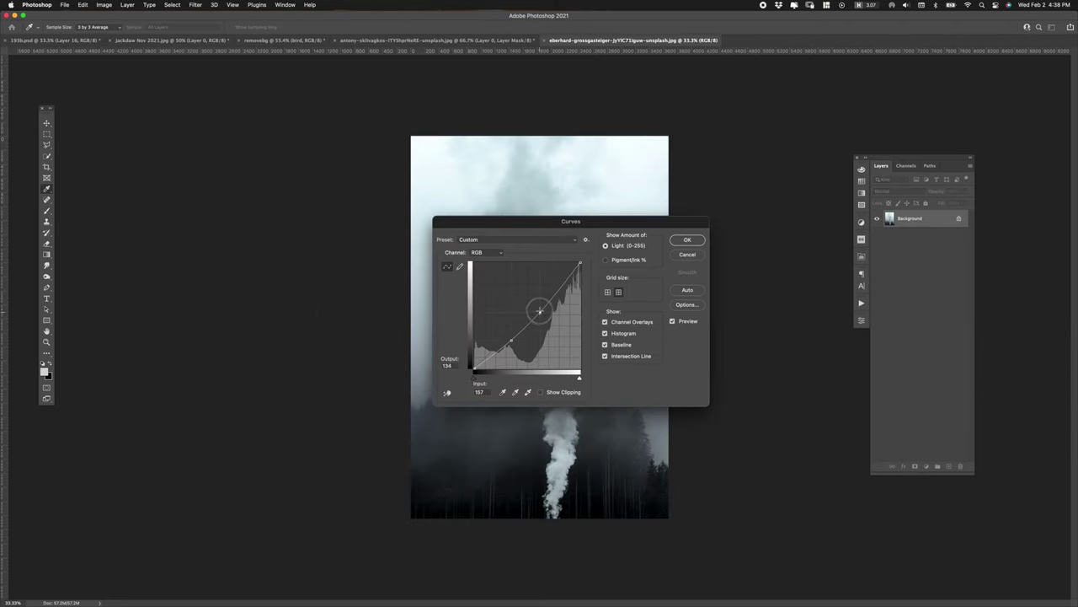
pyautogui.click(687, 240)
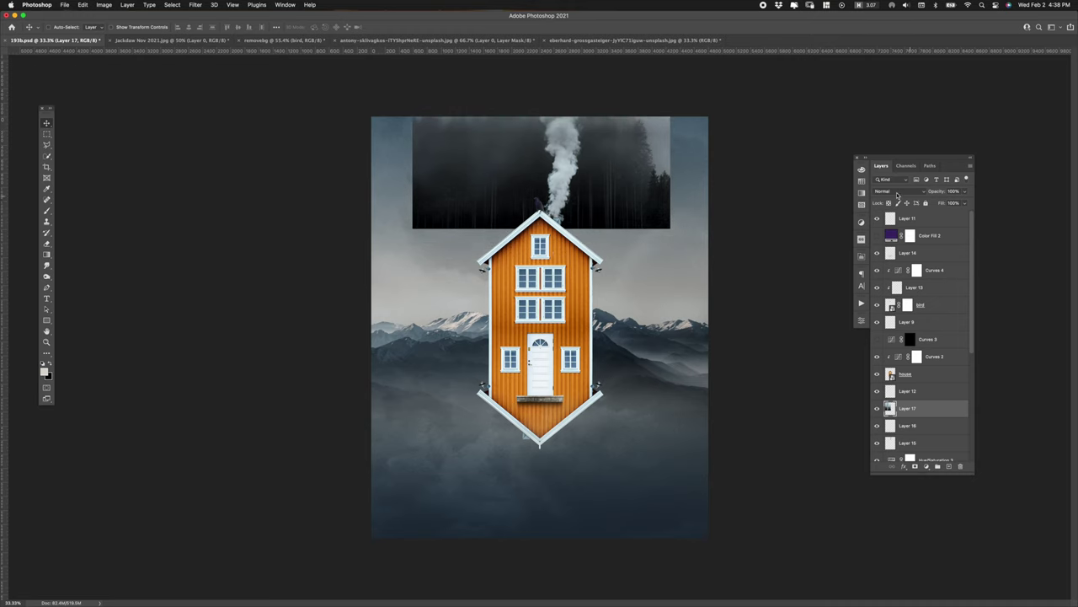
pyautogui.click(898, 191)
pyautogui.click(893, 200)
# Position the smoke over the chimney and mask away its bright edges with a 50% brush.
pyautogui.hotkey('ctrl', 't')
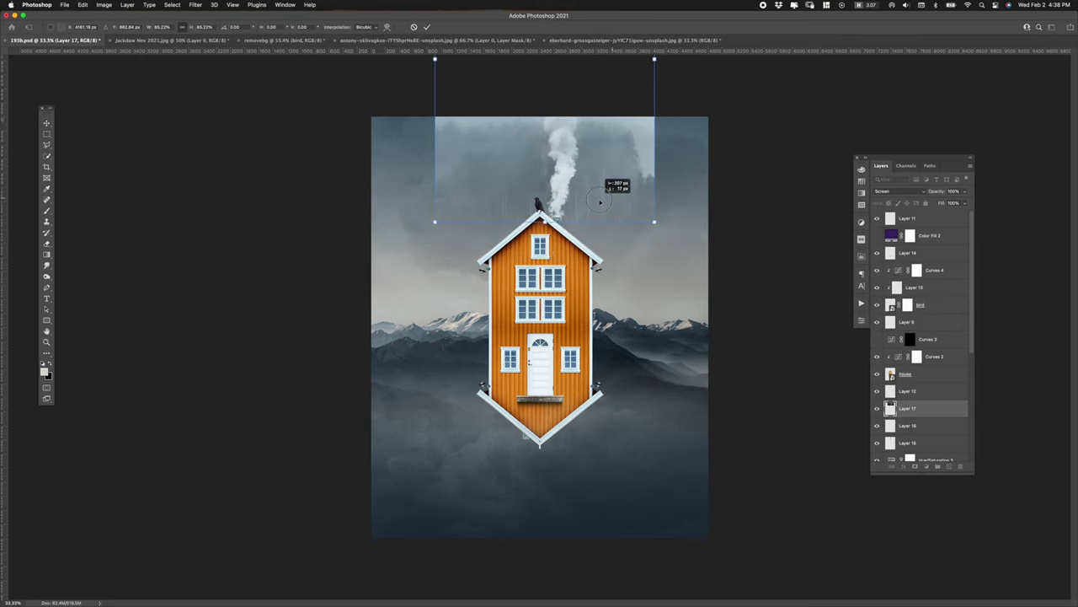
pyautogui.press('Return')
pyautogui.press('b')
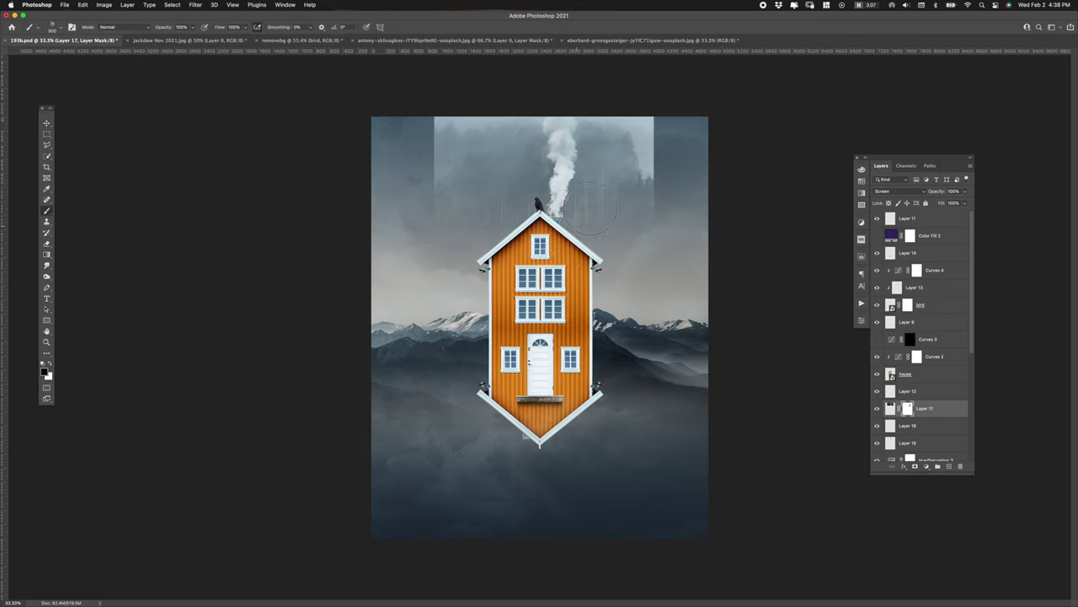
pyautogui.moveTo(631, 113)
pyautogui.mouseDown()
pyautogui.moveTo(640, 164)
pyautogui.moveTo(618, 109)
pyautogui.moveTo(475, 104)
pyautogui.mouseUp()
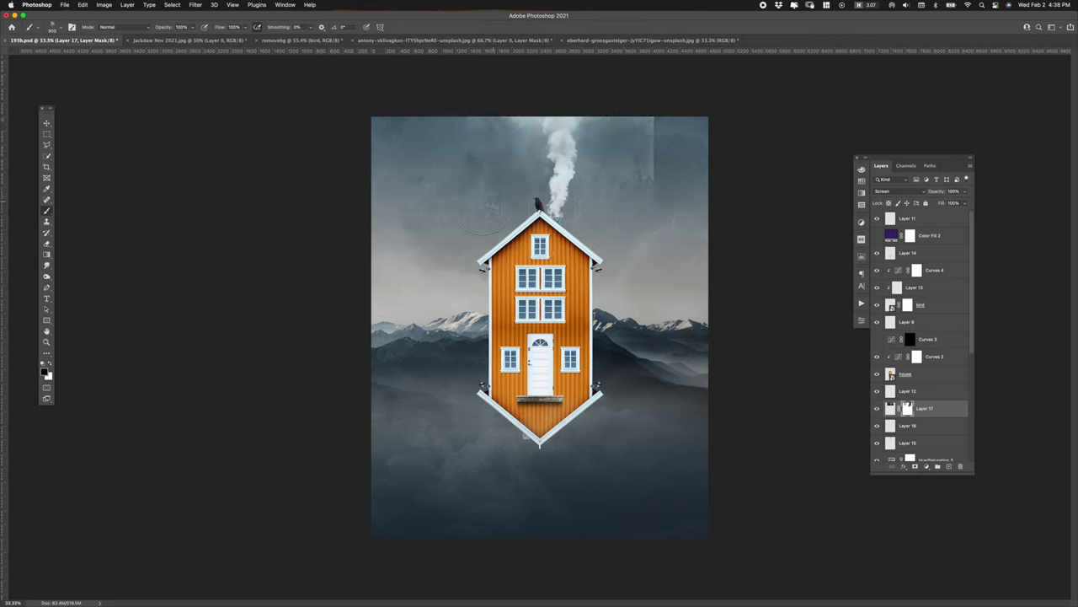
pyautogui.moveTo(644, 135); pyautogui.dragTo(611, 177)
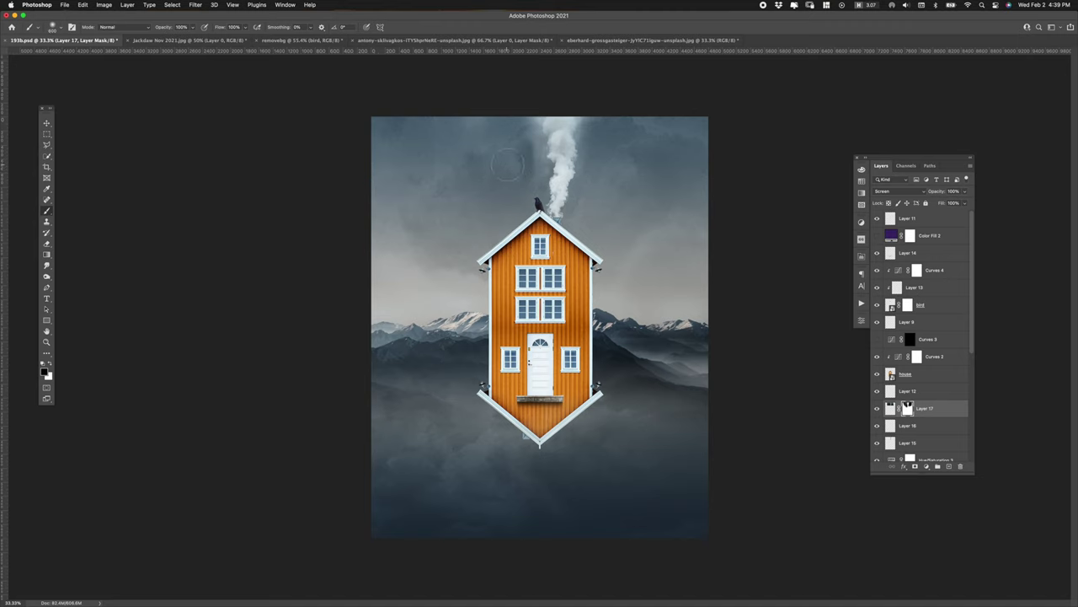
pyautogui.press(']')
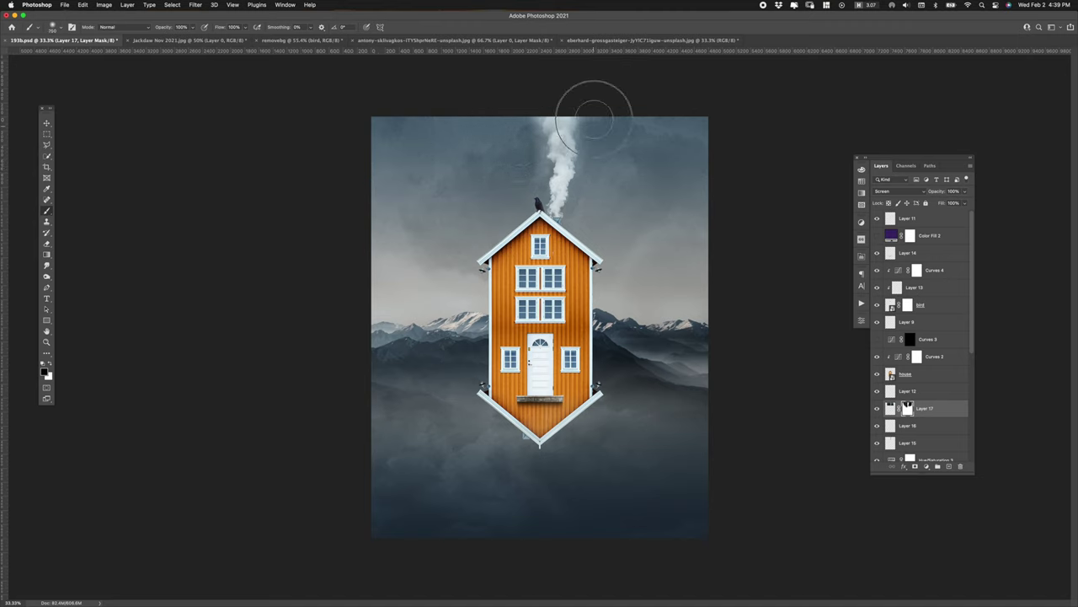
pyautogui.press('5')
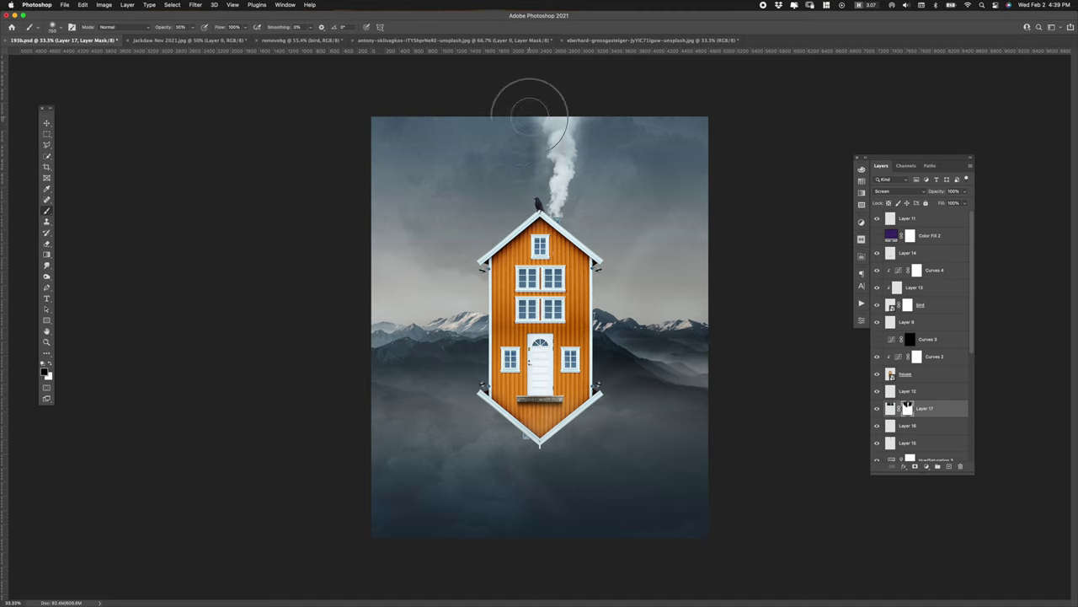
pyautogui.press('[')
pyautogui.press('[')
pyautogui.press('[')
pyautogui.hotkey('ctrl', 'l')
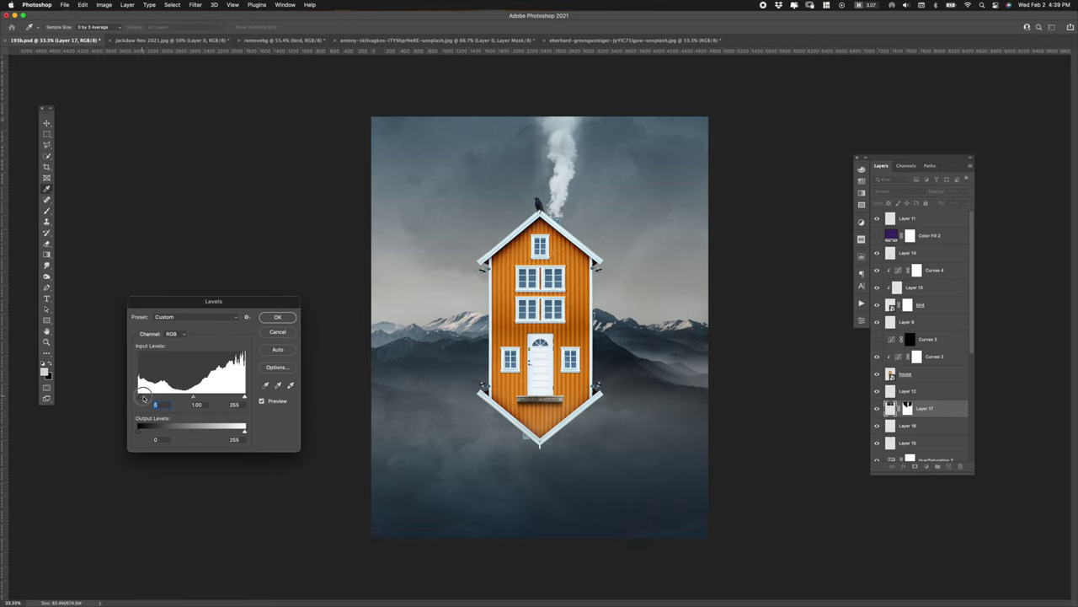
# Darken the smoke's midtones to 0.79 with Levels and add an empty Layer 18 above.
pyautogui.moveTo(197, 398); pyautogui.dragTo(199, 398)
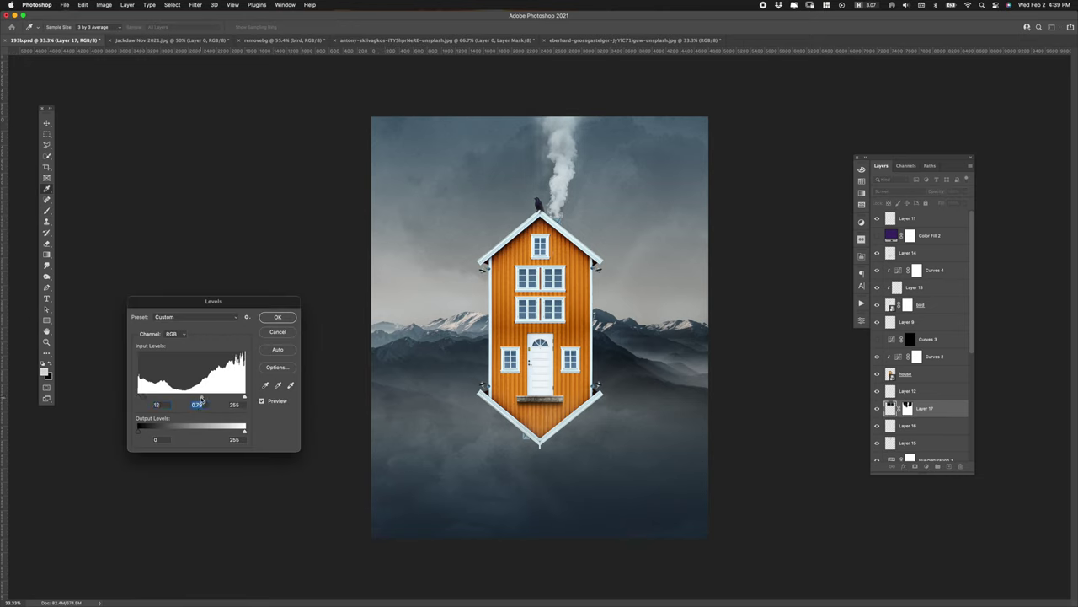
pyautogui.press('Return')
pyautogui.hotkey('ctrl', 'shift', 'alt', 'n')
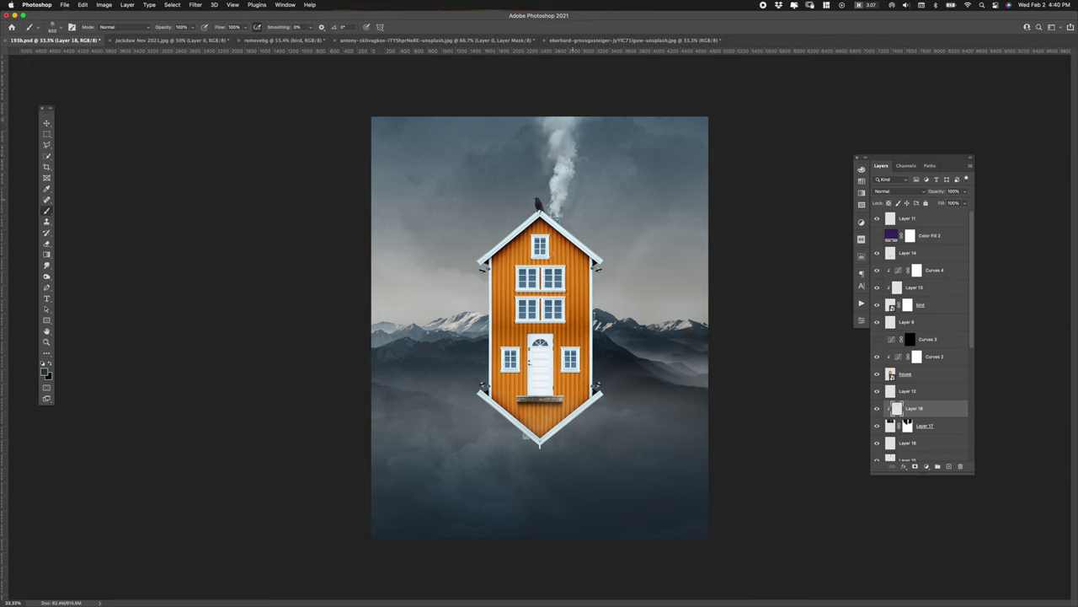
# Add a layer mask to the house layer for fading its lower tip.
pyautogui.hotkey('alt', ']')
pyautogui.hotkey('alt', ']')
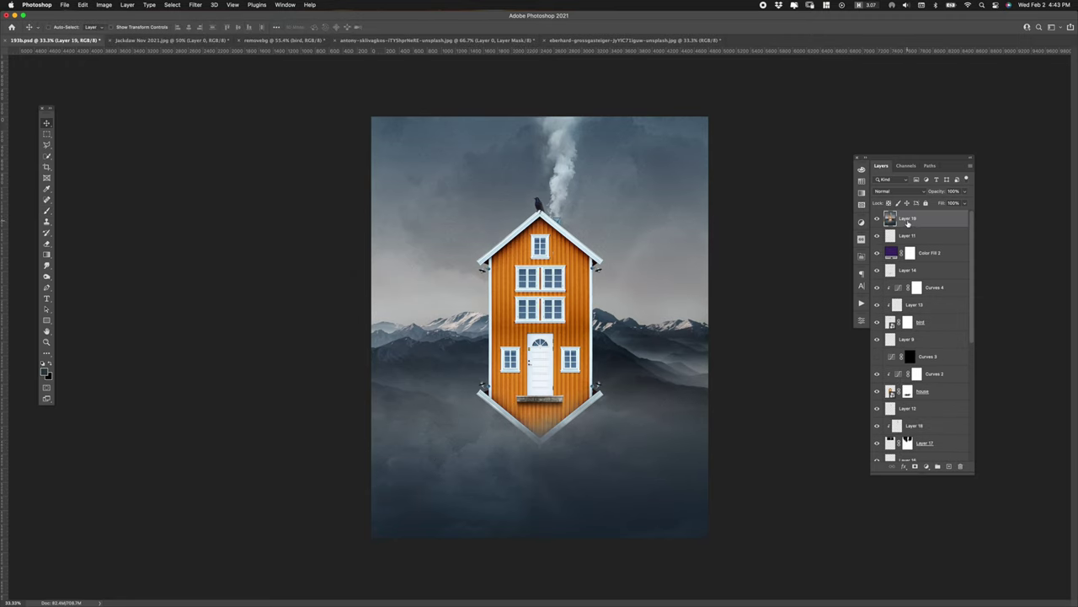
# Stamp the visible layers into a merged Image layer and set Camera Raw Contrast +22, Highlights -39.
pyautogui.rightClick(908, 224)
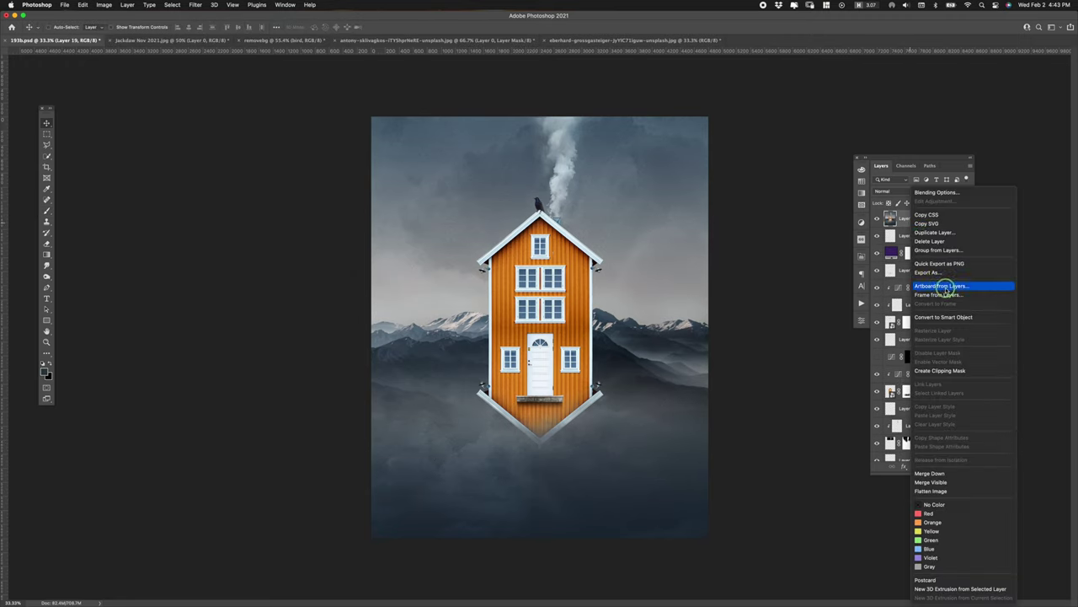
pyautogui.click(935, 318)
pyautogui.hotkey('ctrl', 'shift', 'a')
pyautogui.moveTo(685, 292)
pyautogui.mouseDown()
pyautogui.moveTo(695, 291)
pyautogui.moveTo(665, 303)
pyautogui.moveTo(702, 310)
pyautogui.moveTo(716, 326)
pyautogui.moveTo(704, 317)
pyautogui.mouseUp()
# Shift the reds and oranges, cool the midtones, and set curve Lights +3, Darks -7.
pyautogui.hotkey('ctrl', 'alt', '4')
pyautogui.hotkey('ctrl', 'alt', '5')
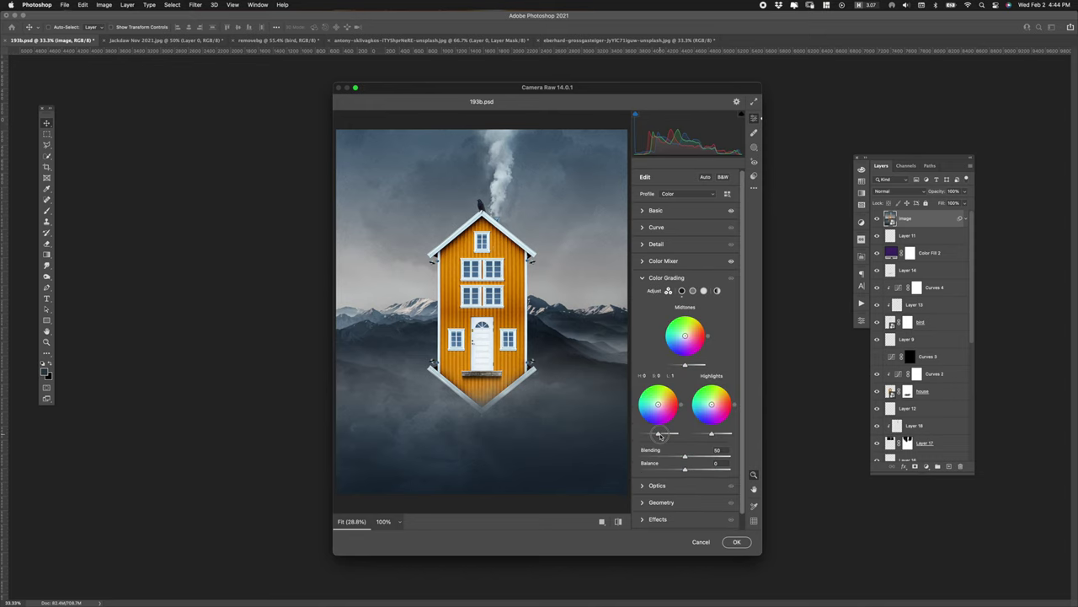
pyautogui.moveTo(689, 332); pyautogui.dragTo(686, 334)
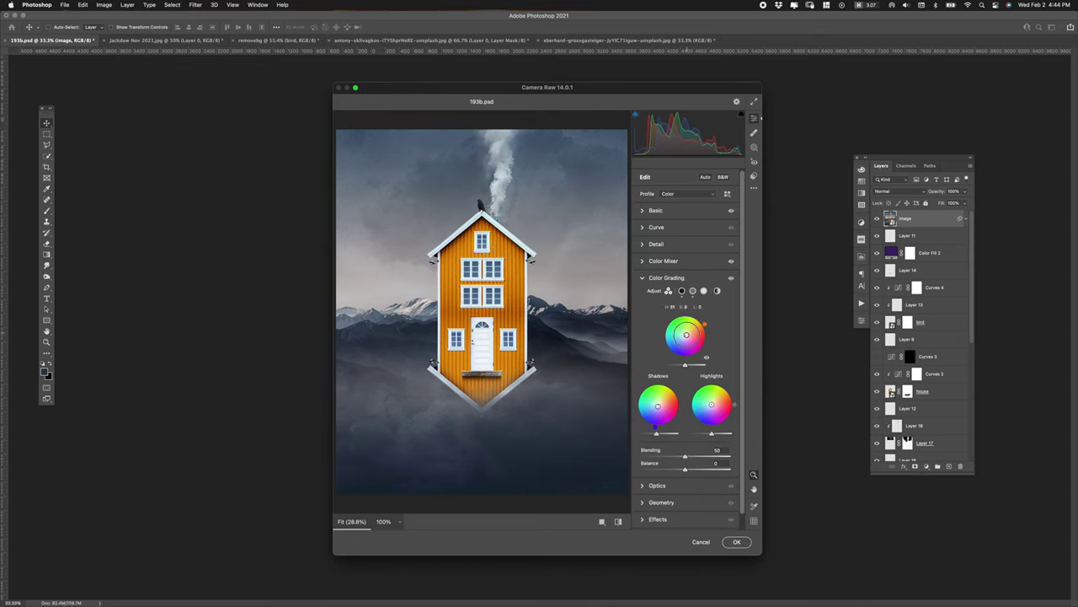
pyautogui.hotkey('ctrl', 'alt', '2')
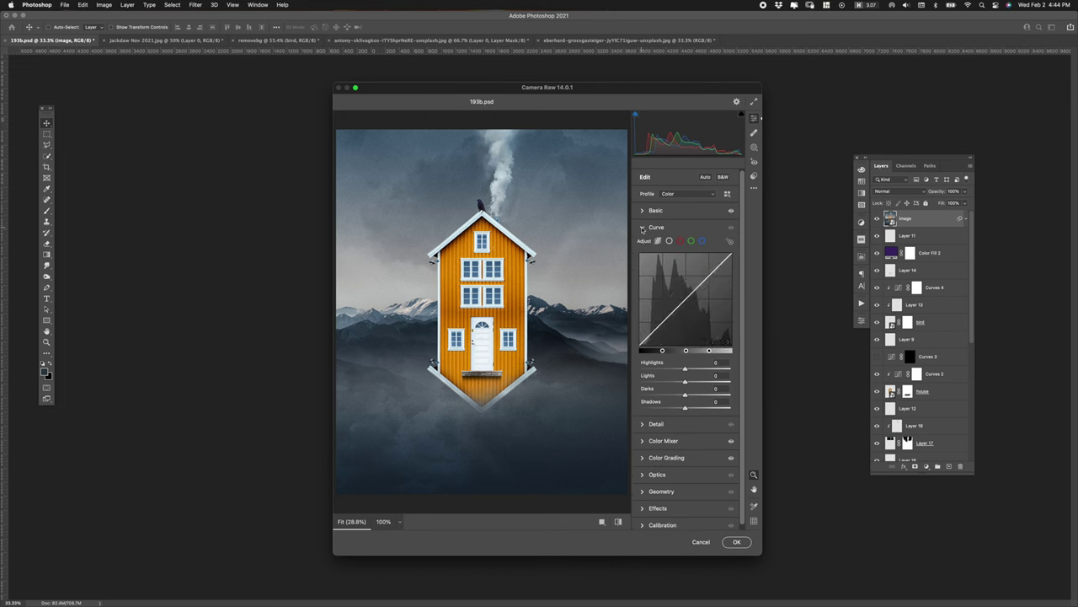
pyautogui.moveTo(706, 287); pyautogui.dragTo(706, 281)
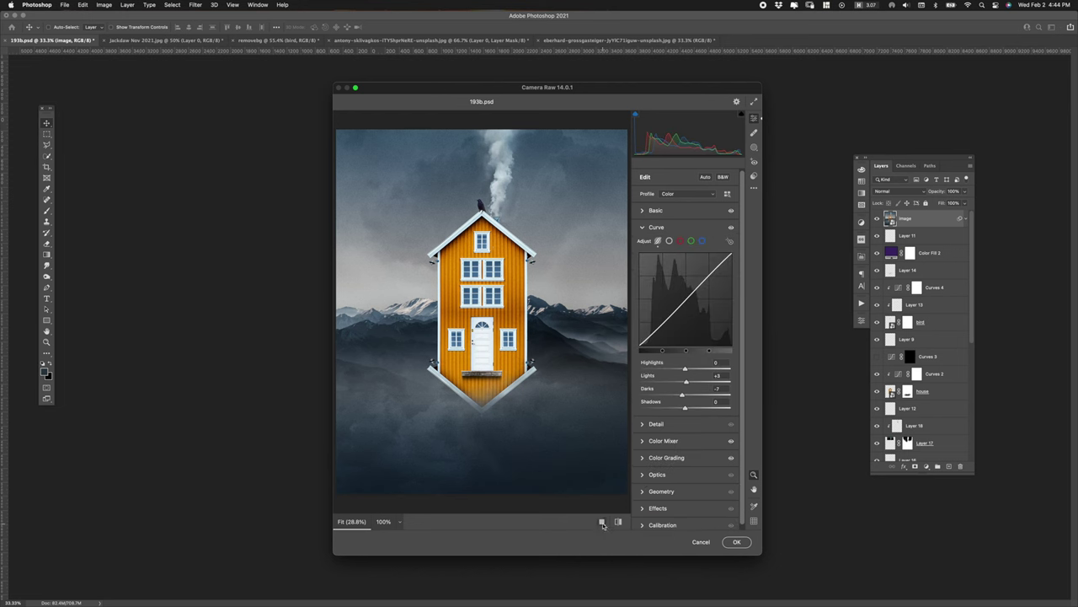
pyautogui.click(602, 523)
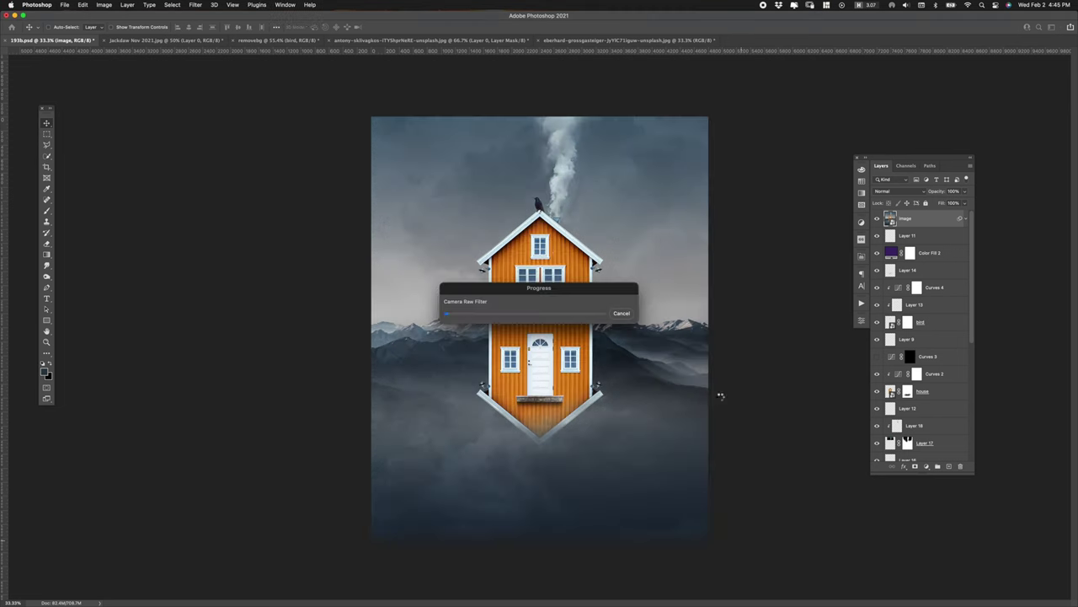
pyautogui.press('Return')
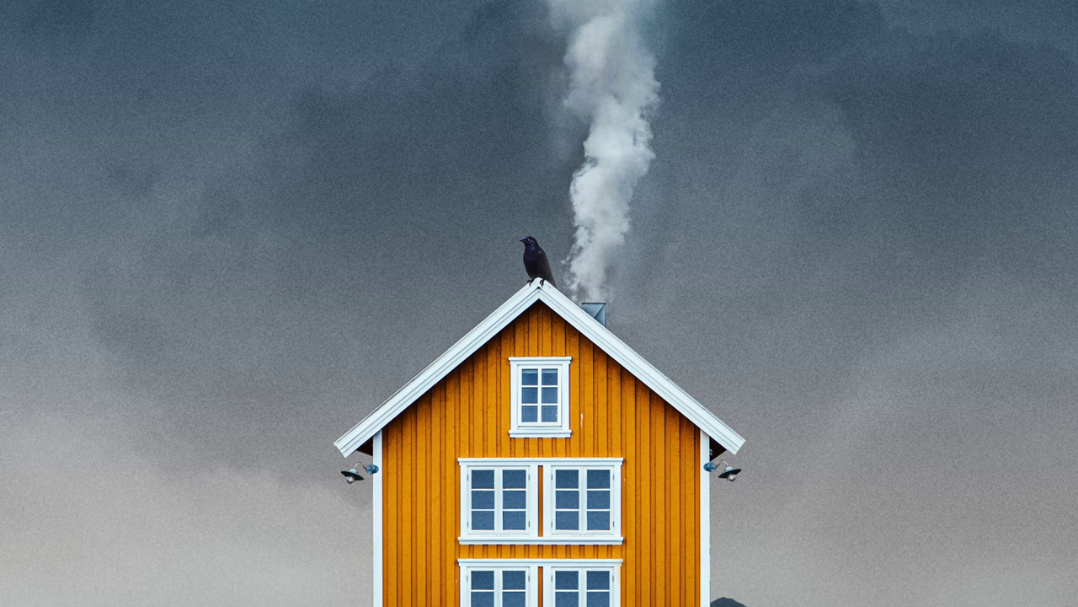